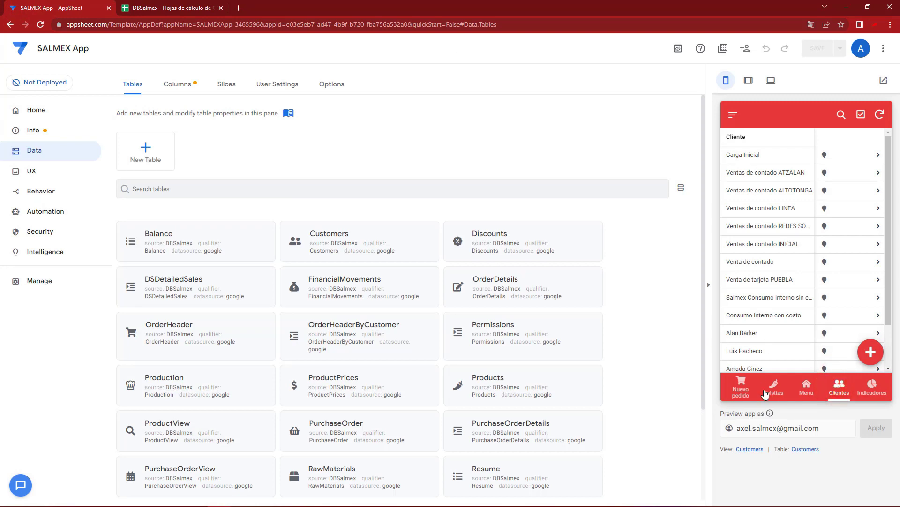
# Review the Customers table's six columns, then bring up the DBSalmex spreadsheet's Customers sheet
pyautogui.click(805, 449)
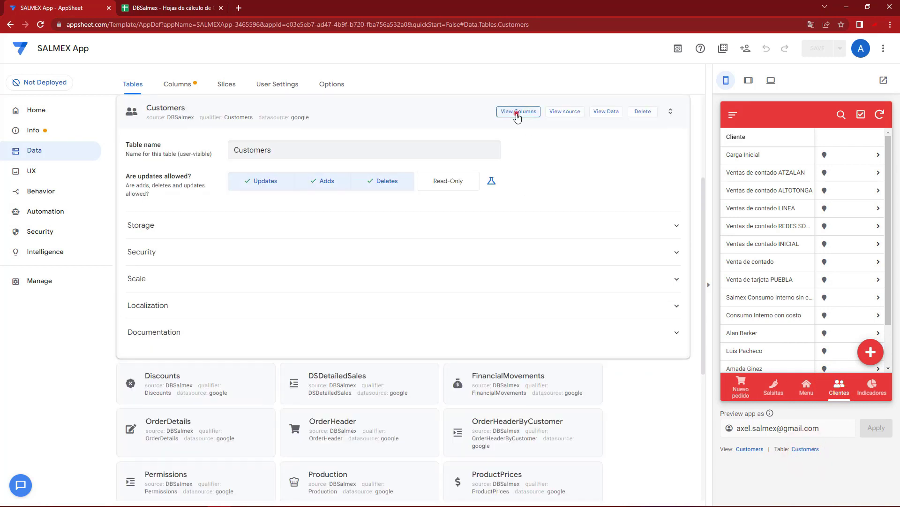
pyautogui.click(515, 114)
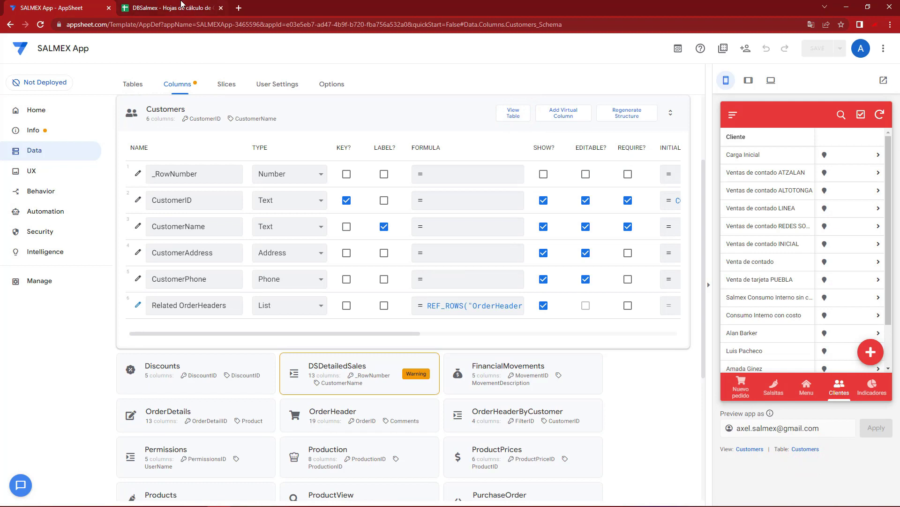
pyautogui.click(181, 6)
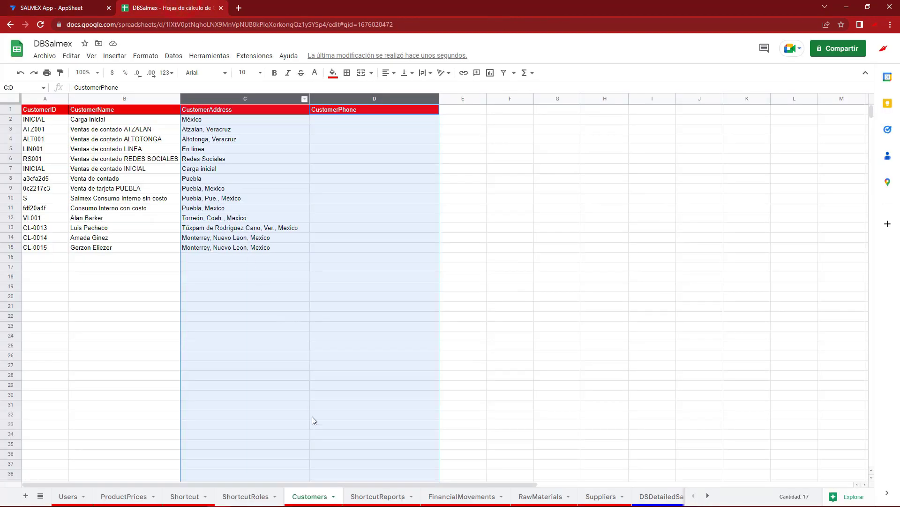
# Add a CustomerPriority header in E1, styled with the same red format as the other headers
pyautogui.click(336, 153)
pyautogui.click(451, 109)
pyautogui.write('CustomerPriority')
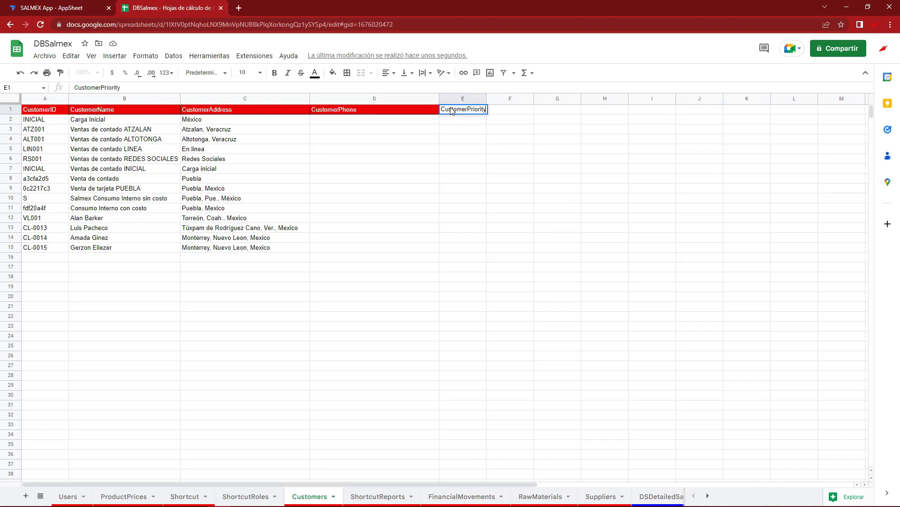
pyautogui.press('Return')
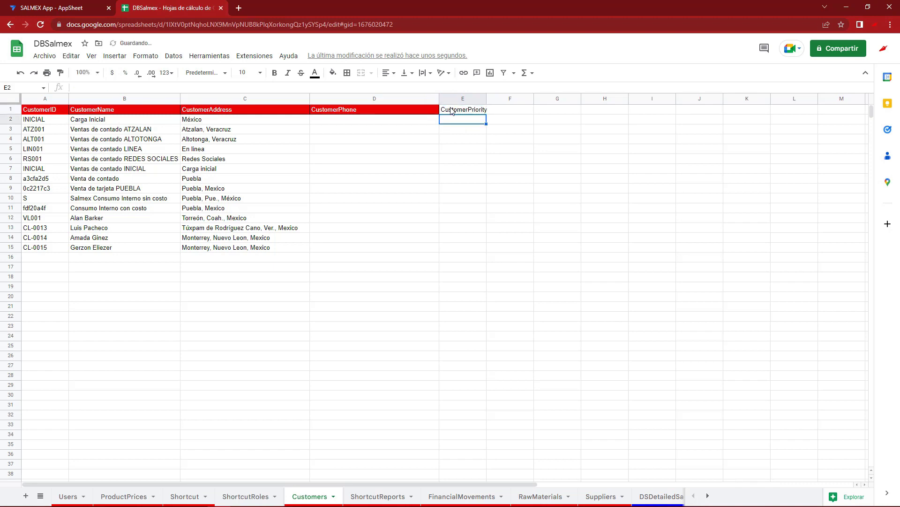
pyautogui.click(403, 110)
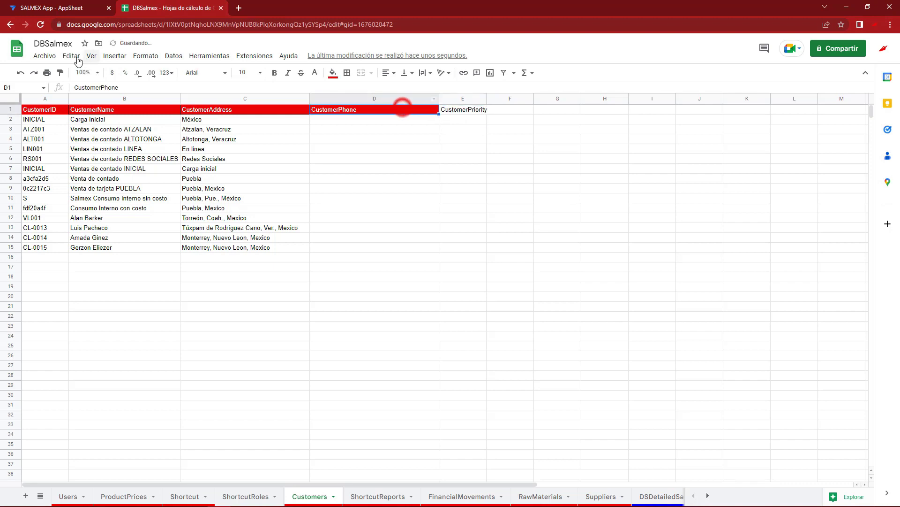
pyautogui.click(479, 111)
pyautogui.moveTo(483, 99)
pyautogui.mouseDown()
pyautogui.moveTo(491, 111)
pyautogui.moveTo(499, 98)
pyautogui.moveTo(470, 237)
pyautogui.mouseUp()
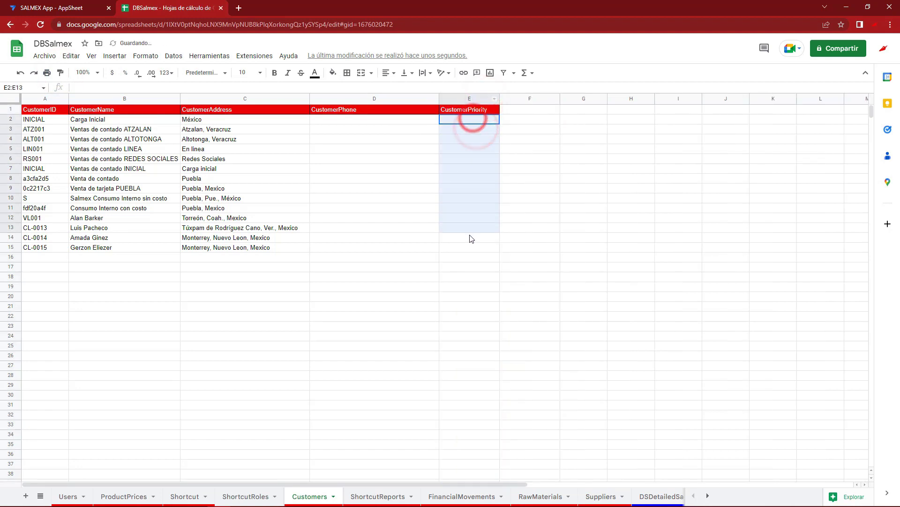
pyautogui.click(32, 4)
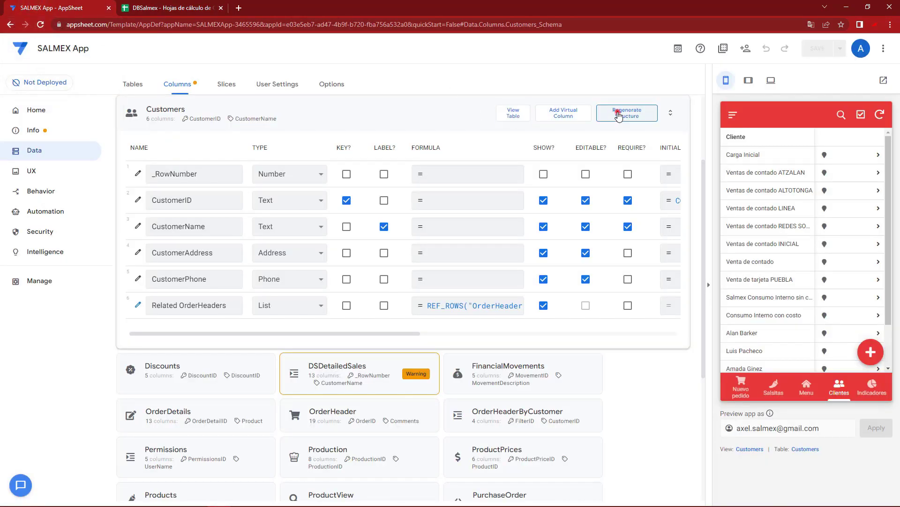
# Regenerate the Customers table structure so CustomerPriority appears as a seventh Text column
pyautogui.click(620, 112)
pyautogui.click(567, 126)
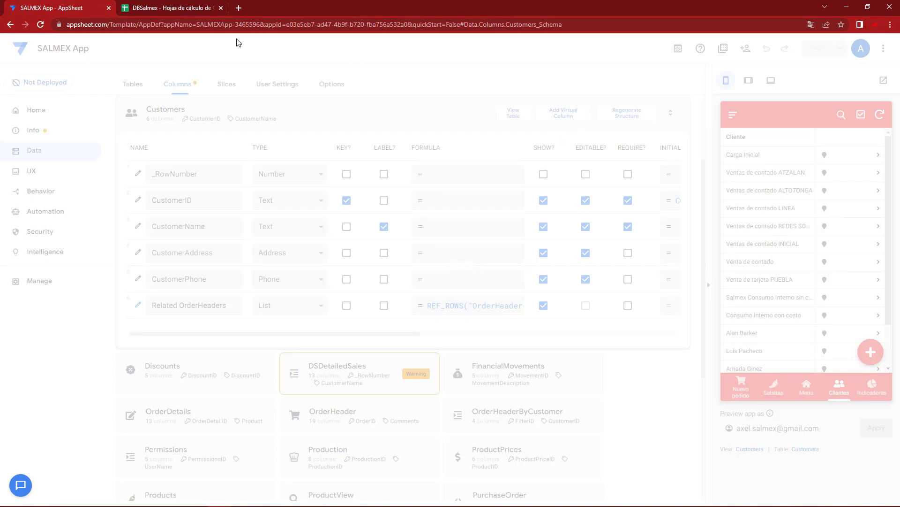
pyautogui.click(184, 5)
pyautogui.click(425, 129)
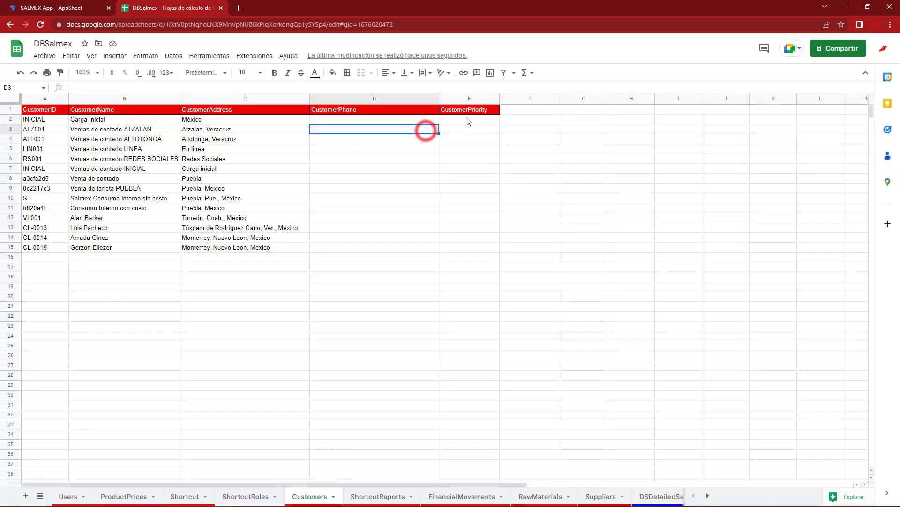
pyautogui.moveTo(464, 109); pyautogui.dragTo(471, 257)
pyautogui.click(72, 6)
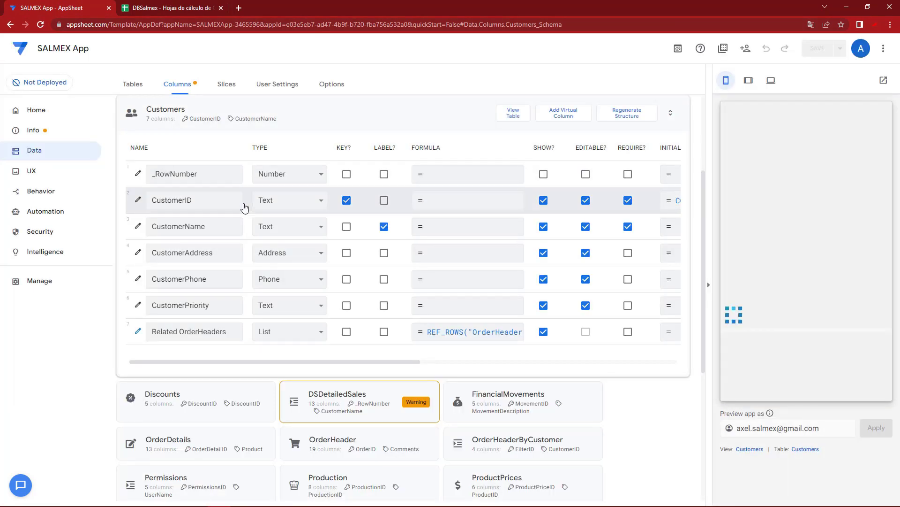
# Change the CustomerPriority column's type to Enum
pyautogui.click(275, 309)
pyautogui.press('e')
pyautogui.press('n')
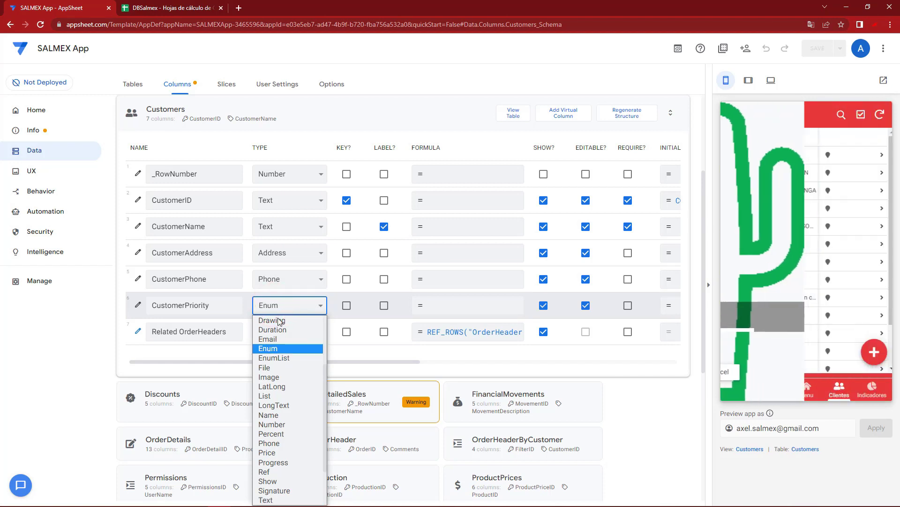
pyautogui.click(277, 348)
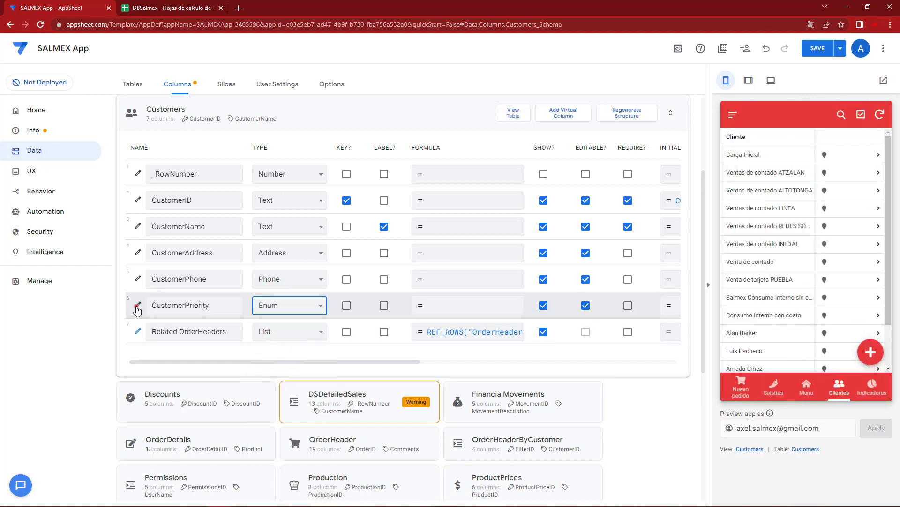
# Add a star emoji as CustomerPriority's only Enum value and begin editing its Display Name
pyautogui.click(136, 306)
pyautogui.doubleClick(286, 260)
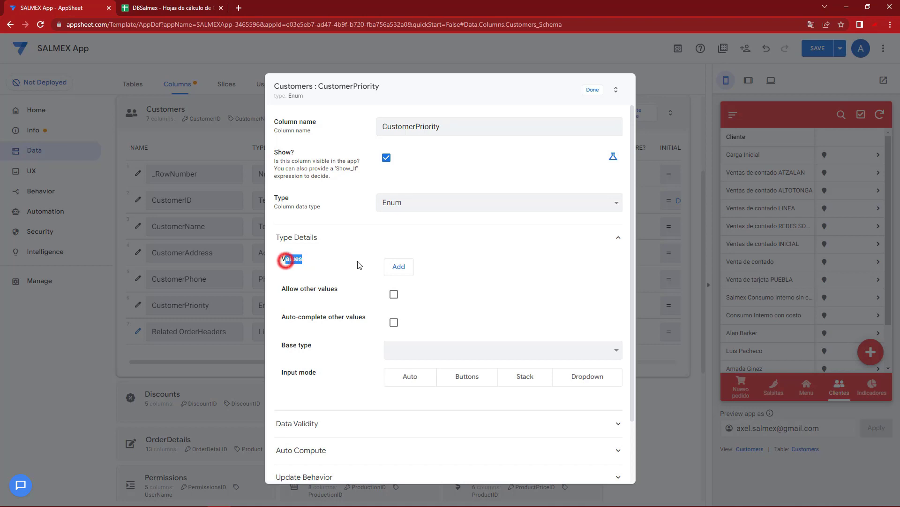
pyautogui.click(399, 268)
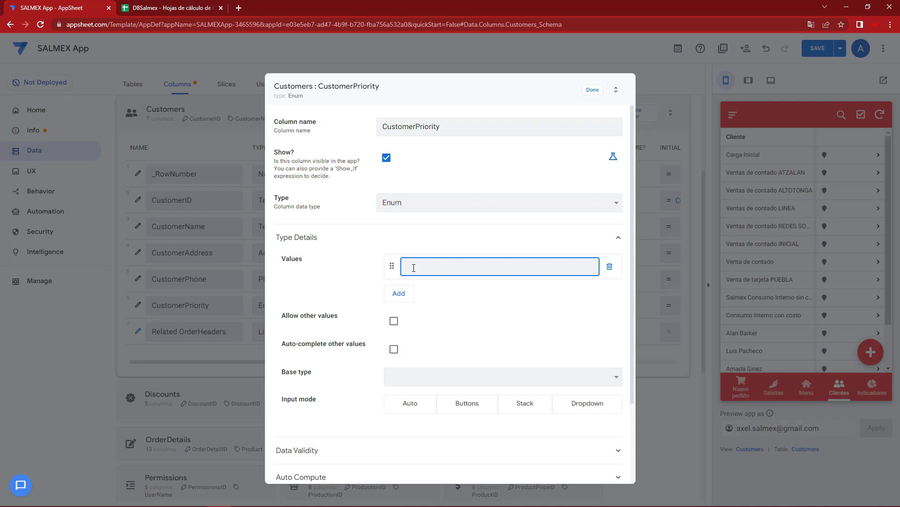
pyautogui.press('super+period')
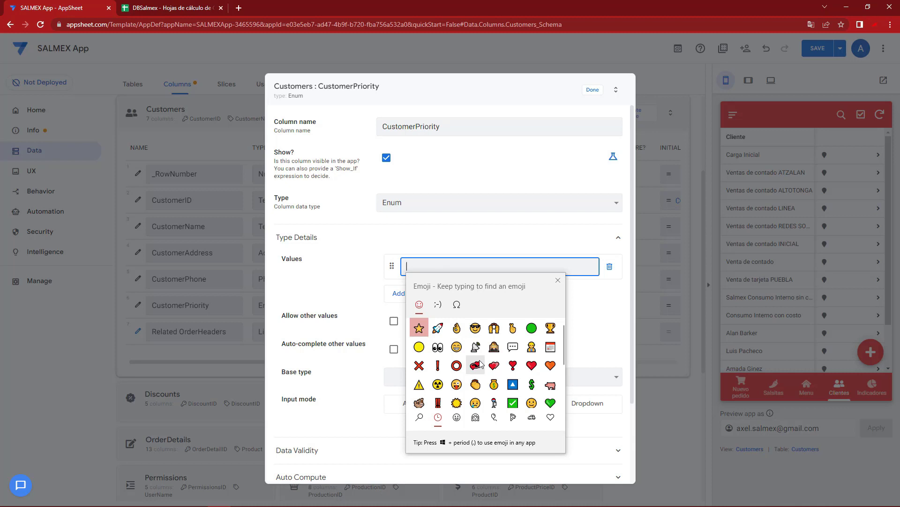
pyautogui.click(419, 329)
pyautogui.click(428, 268)
pyautogui.moveTo(446, 266); pyautogui.dragTo(396, 269)
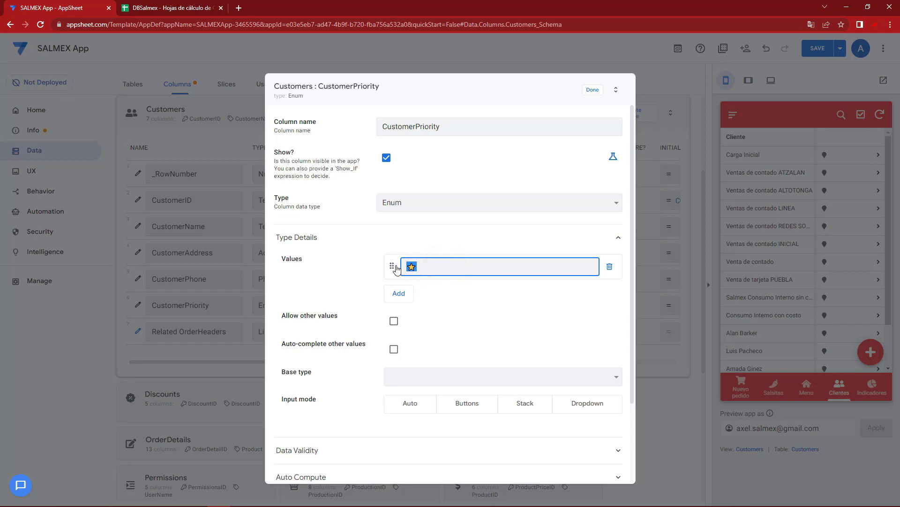
pyautogui.click(428, 267)
pyautogui.moveTo(415, 268); pyautogui.dragTo(409, 268)
pyautogui.click(594, 95)
pyautogui.moveTo(277, 362); pyautogui.dragTo(412, 376)
pyautogui.click(540, 309)
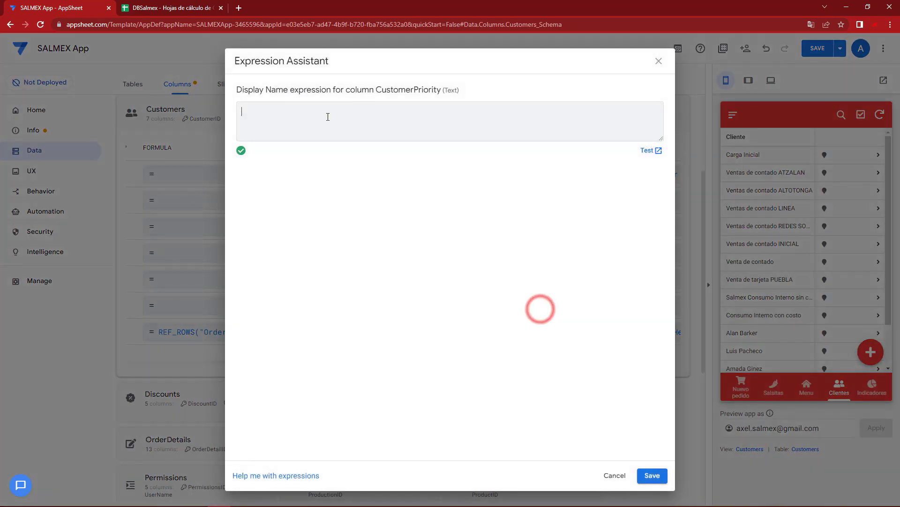
# Set CustomerPriority's display name to ¿Favorito? and save the app
pyautogui.click(328, 116)
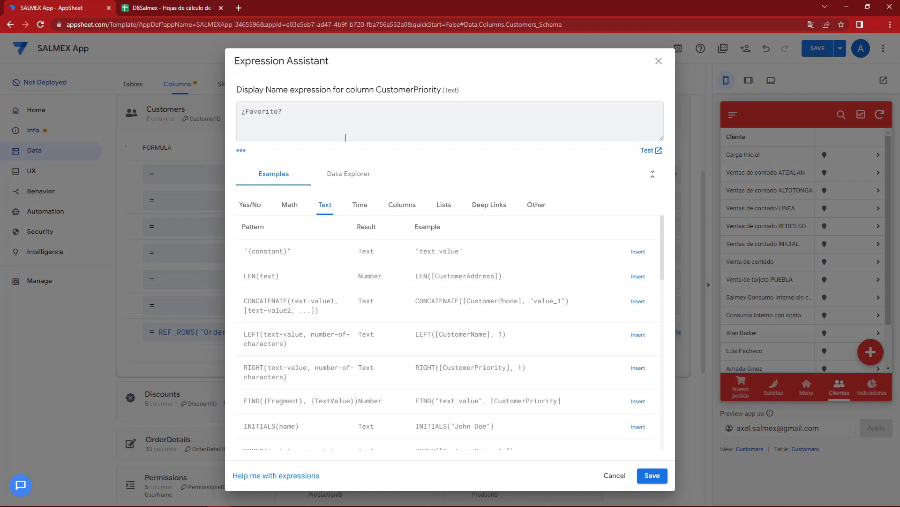
pyautogui.click(651, 475)
pyautogui.click(819, 48)
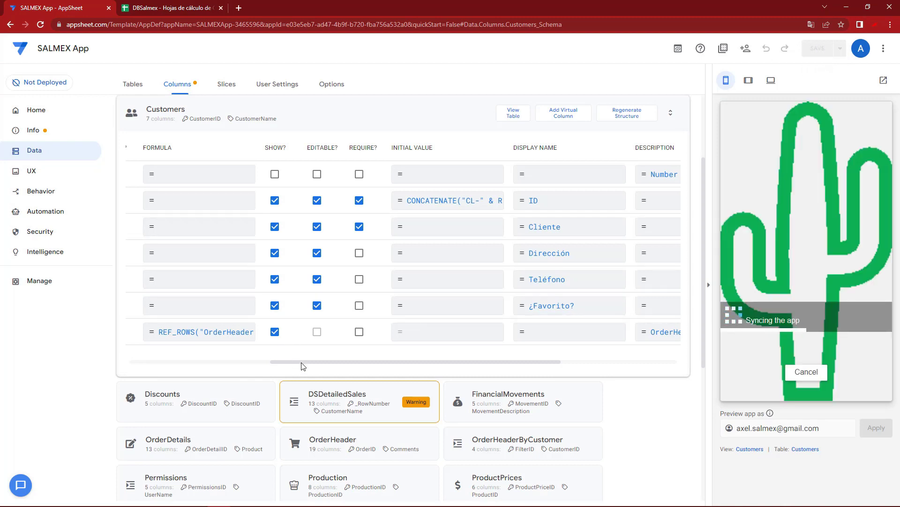
# In the preview, mark the last customer as ¿Favorito? with the star and save the record
pyautogui.moveTo(301, 361); pyautogui.dragTo(159, 363)
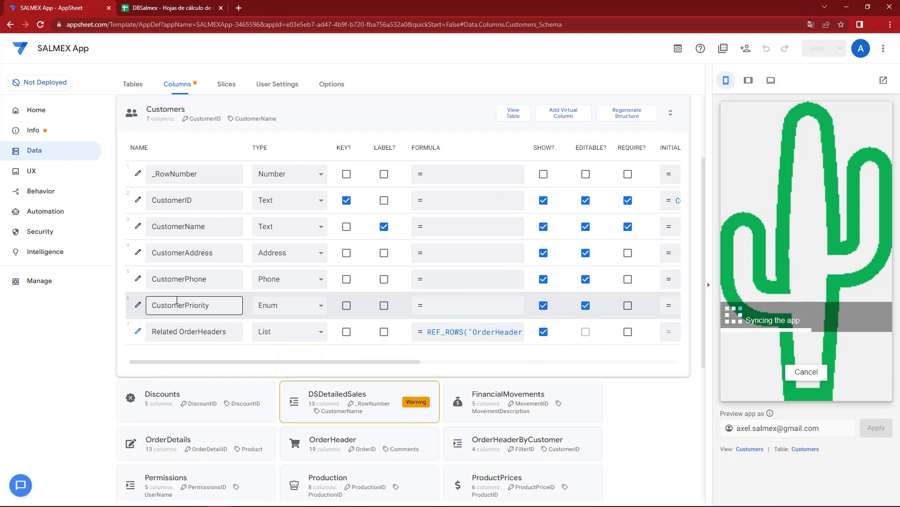
pyautogui.scroll(-3, 743, 319)
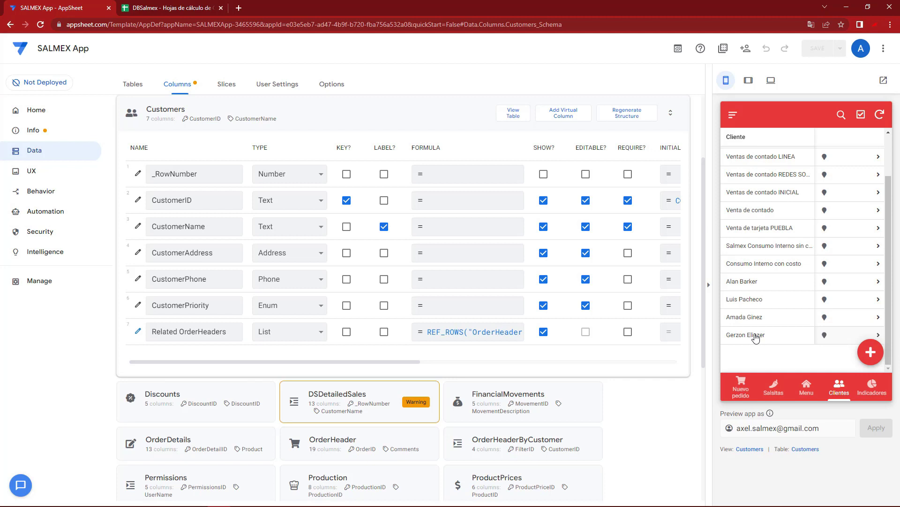
pyautogui.click(755, 336)
pyautogui.click(871, 352)
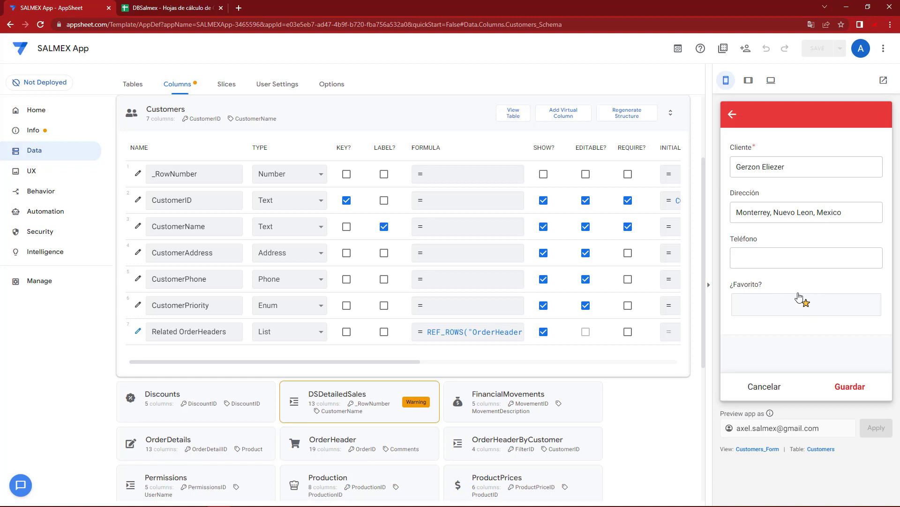
pyautogui.click(789, 306)
pyautogui.click(798, 305)
pyautogui.doubleClick(798, 307)
pyautogui.click(800, 311)
pyautogui.click(800, 310)
pyautogui.click(799, 309)
pyautogui.click(799, 310)
pyautogui.click(799, 310)
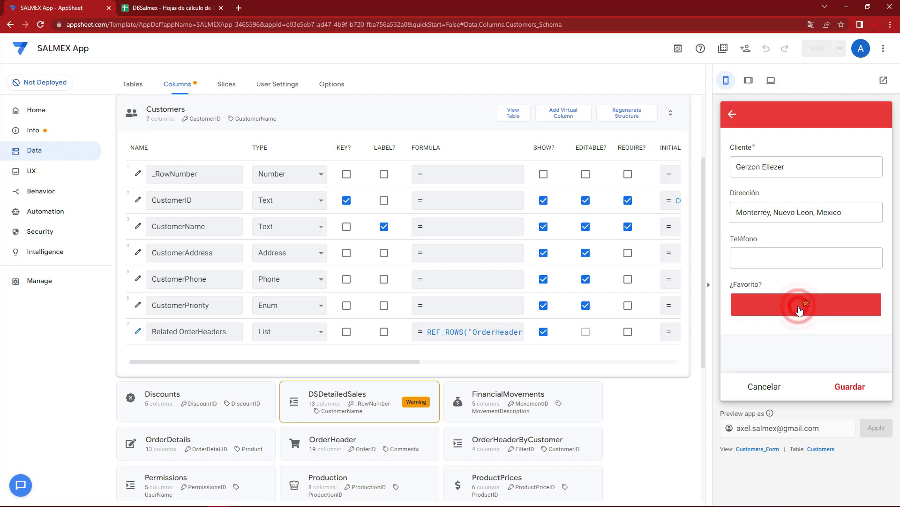
pyautogui.click(846, 388)
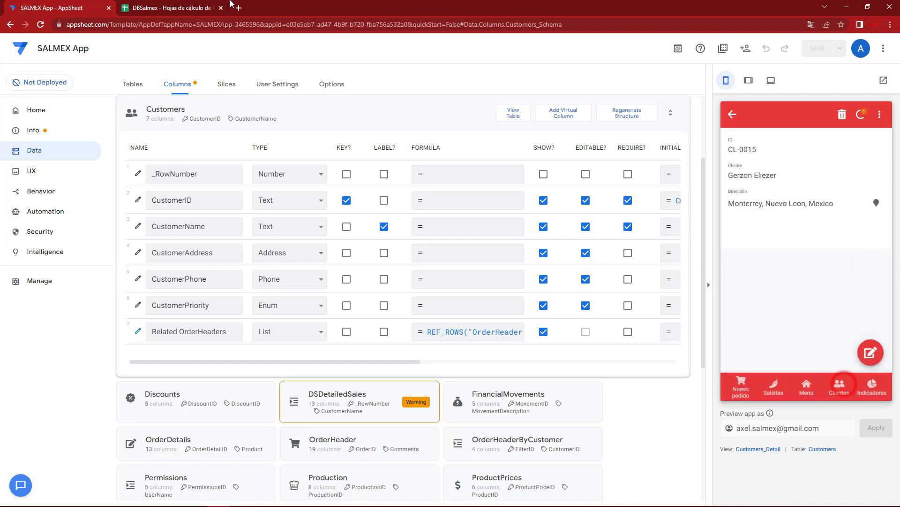
# Confirm the star now appears in cell E15 of the DBSalmex Customers sheet
pyautogui.click(173, 8)
pyautogui.click(459, 245)
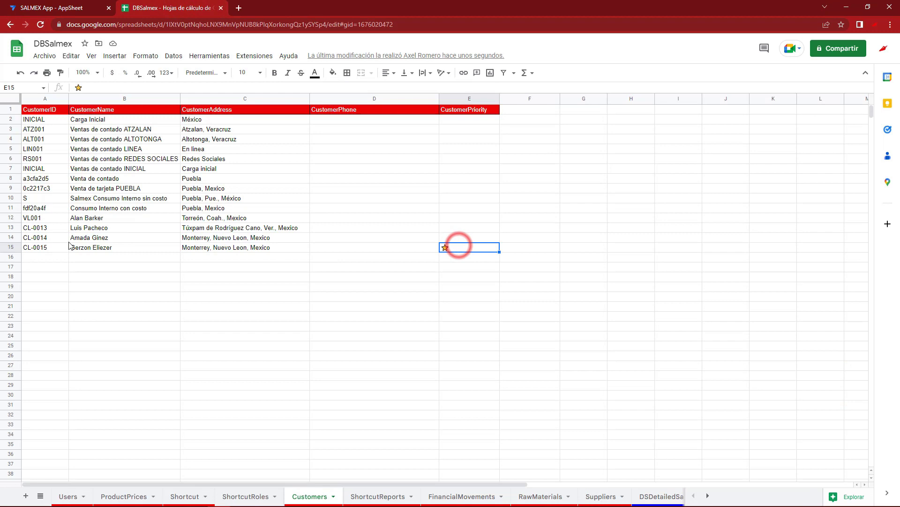
pyautogui.moveTo(45, 247); pyautogui.dragTo(459, 252)
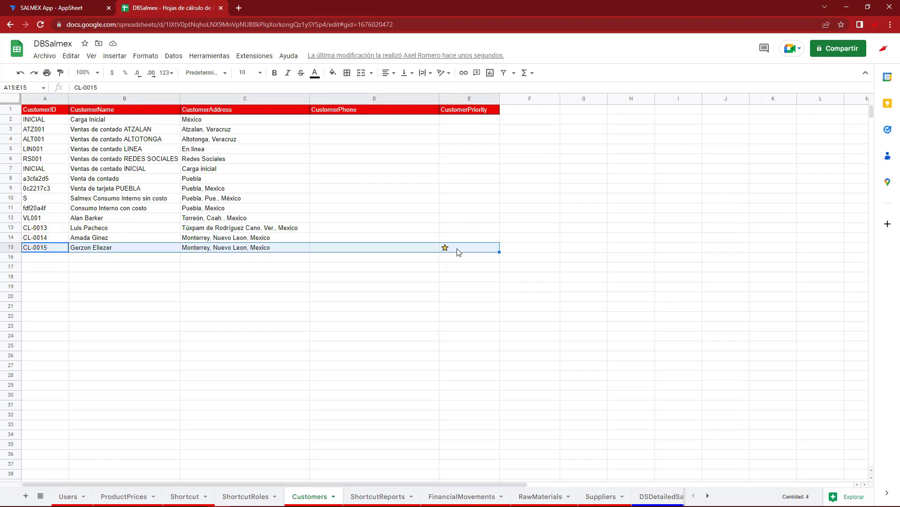
pyautogui.click(70, 7)
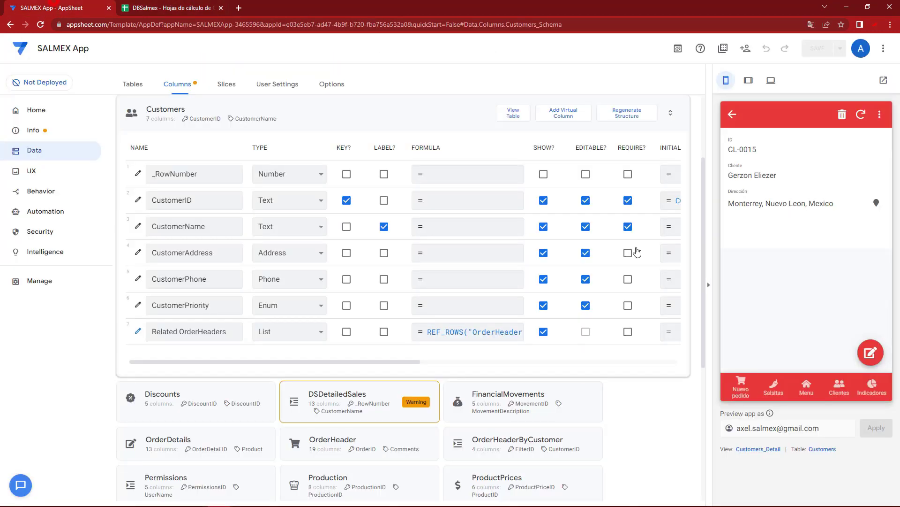
# Create a new format rule under UX > Format Rules and open the Font Color - Products rule
pyautogui.click(839, 387)
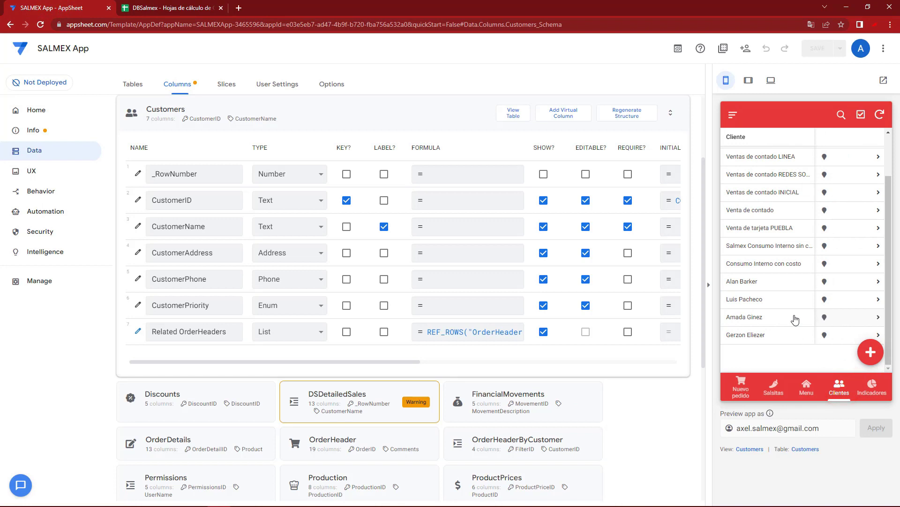
pyautogui.click(45, 176)
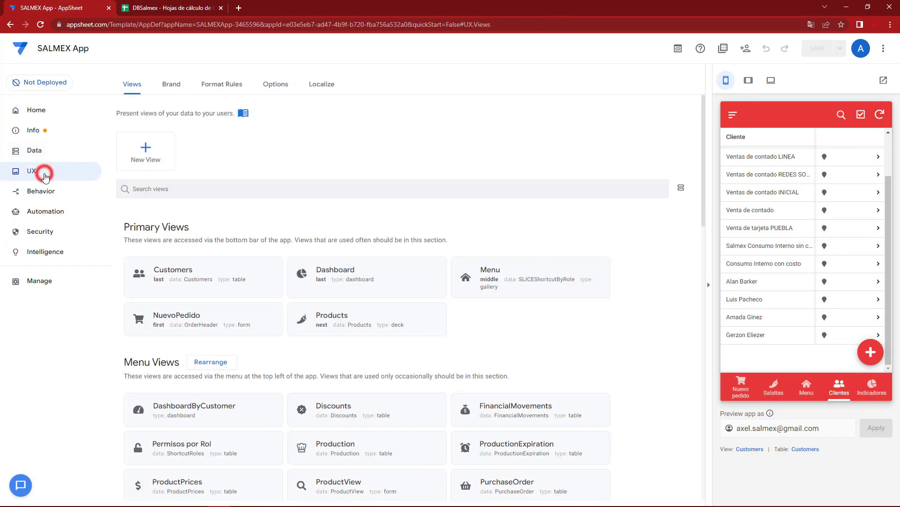
pyautogui.click(217, 87)
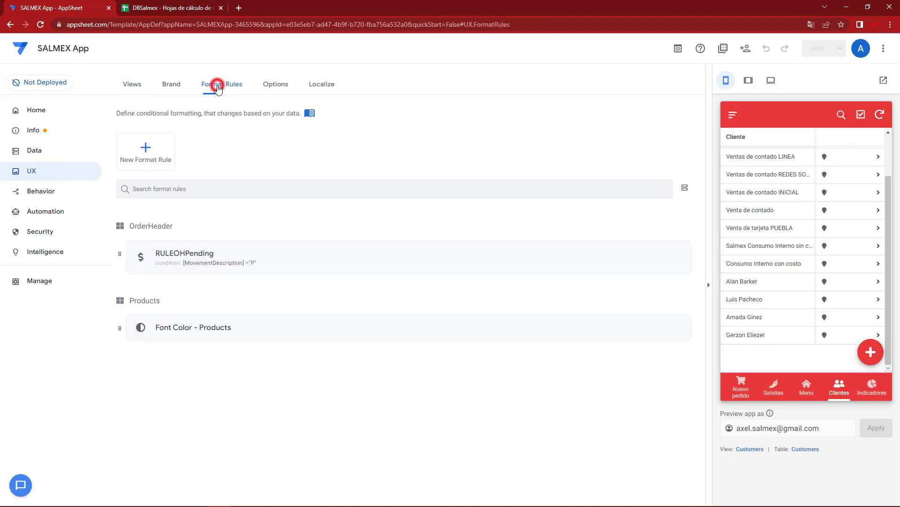
pyautogui.click(143, 152)
pyautogui.click(313, 342)
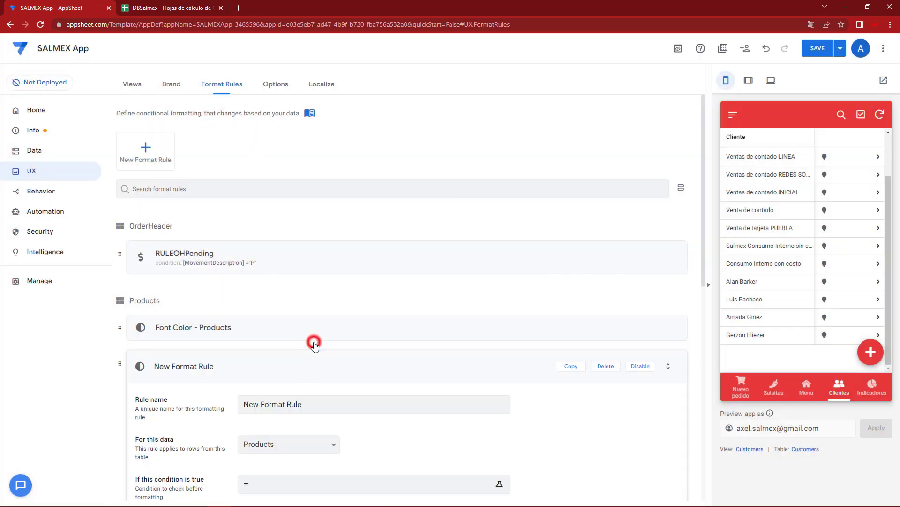
pyautogui.scroll(-3, 279, 332)
pyautogui.moveTo(324, 263); pyautogui.dragTo(236, 259)
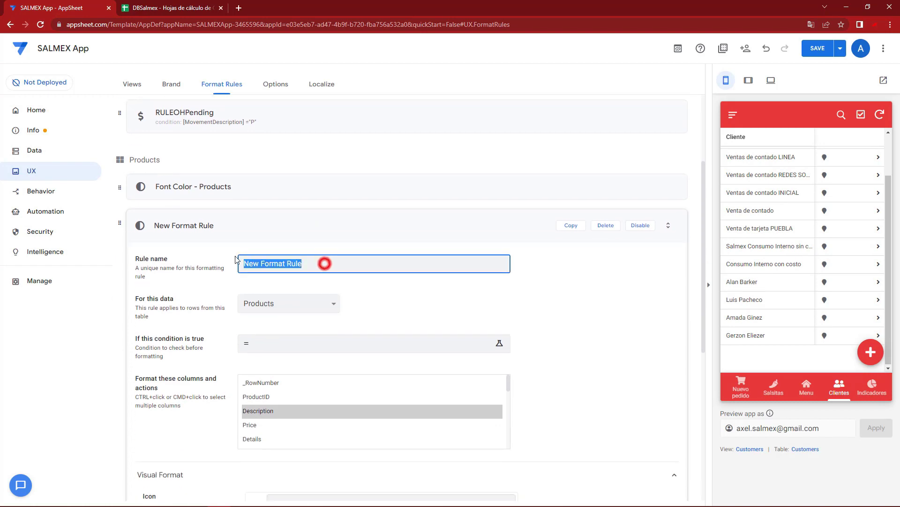
pyautogui.click(679, 48)
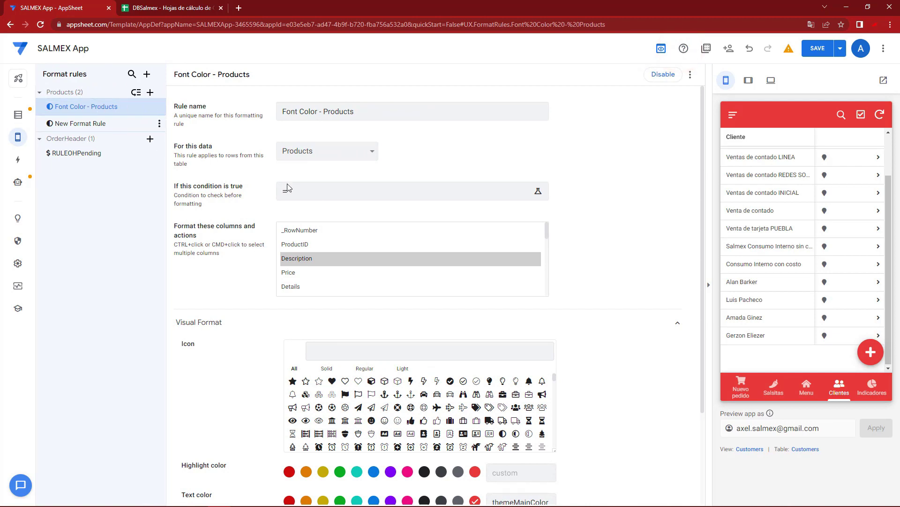
# Rename the format rule to RULE and apply it to the Customers table
pyautogui.tripleClick(385, 111)
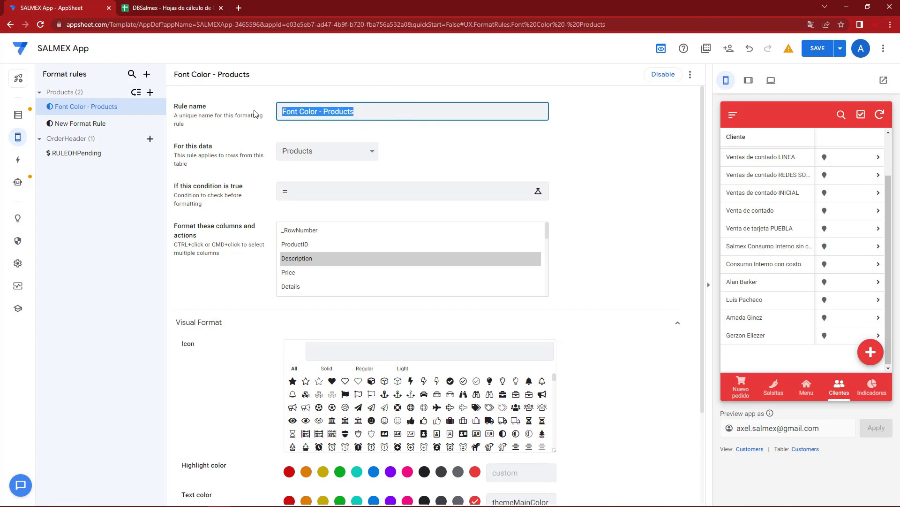
pyautogui.write('RULE')
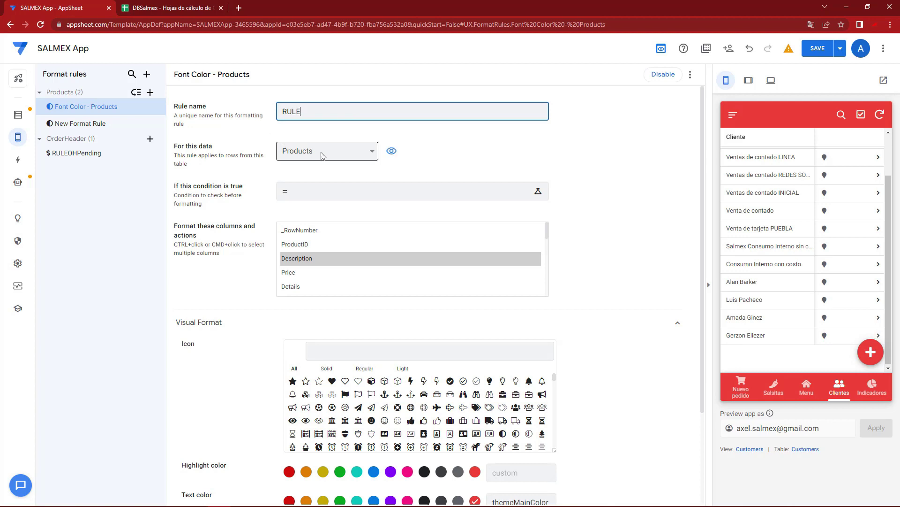
pyautogui.click(324, 151)
pyautogui.press('Up')
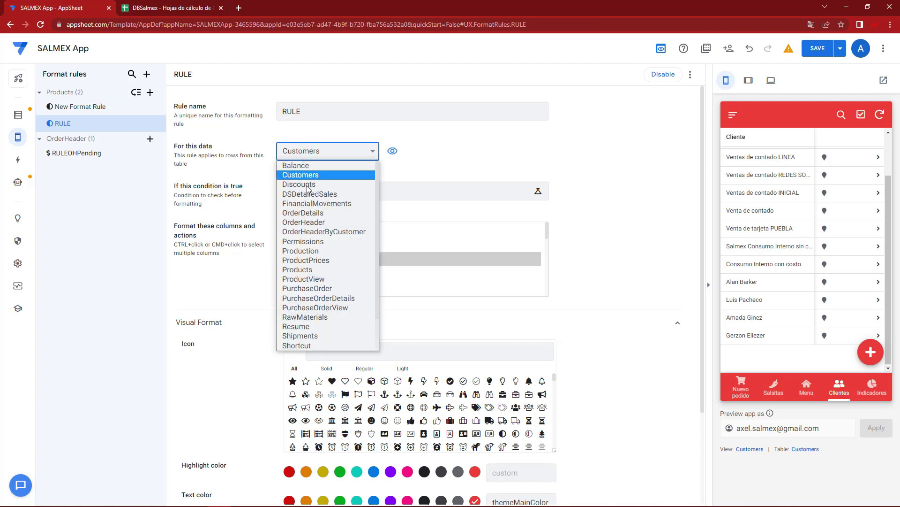
pyautogui.click(298, 178)
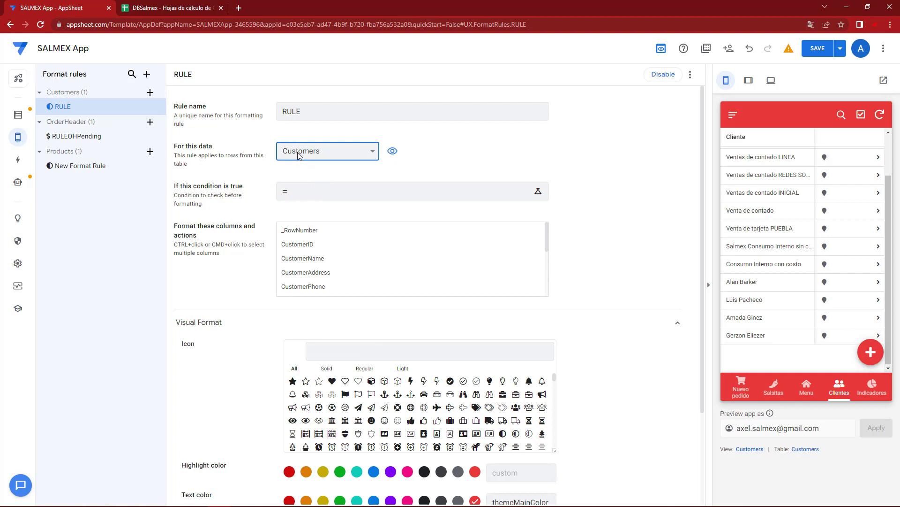
pyautogui.click(306, 192)
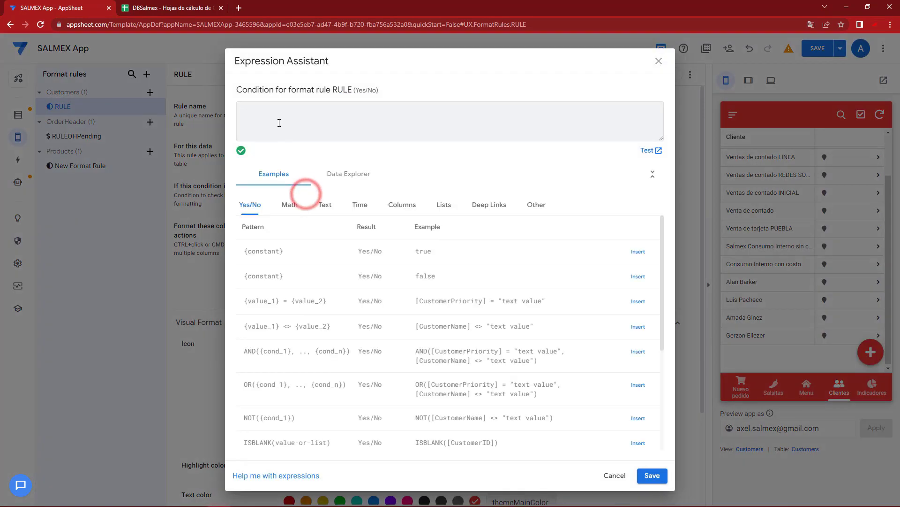
# Set RULE's condition to [CustomerPriority]="⭐" and save it
pyautogui.click(409, 209)
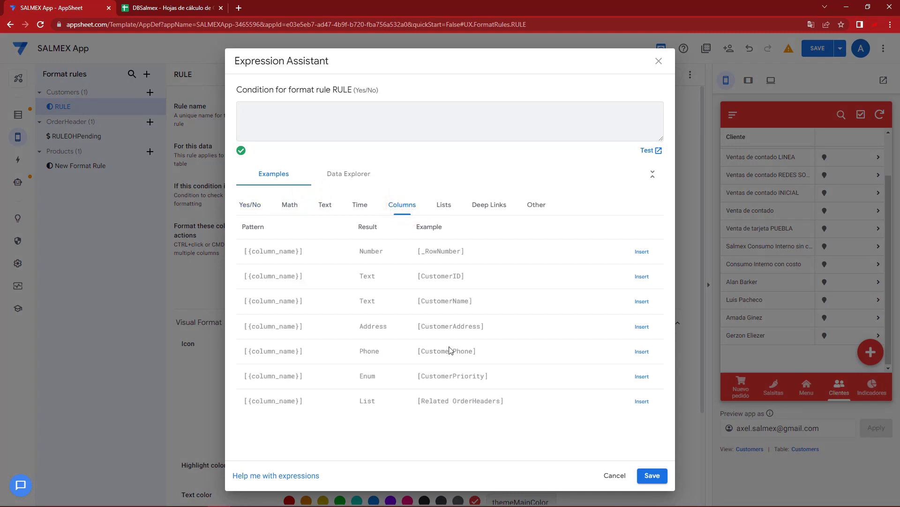
pyautogui.doubleClick(430, 375)
pyautogui.click(642, 377)
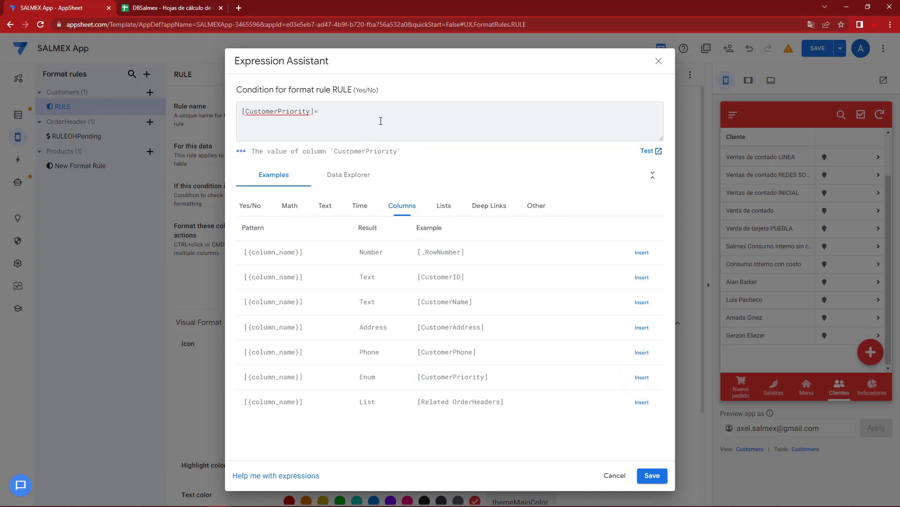
pyautogui.press('super+period')
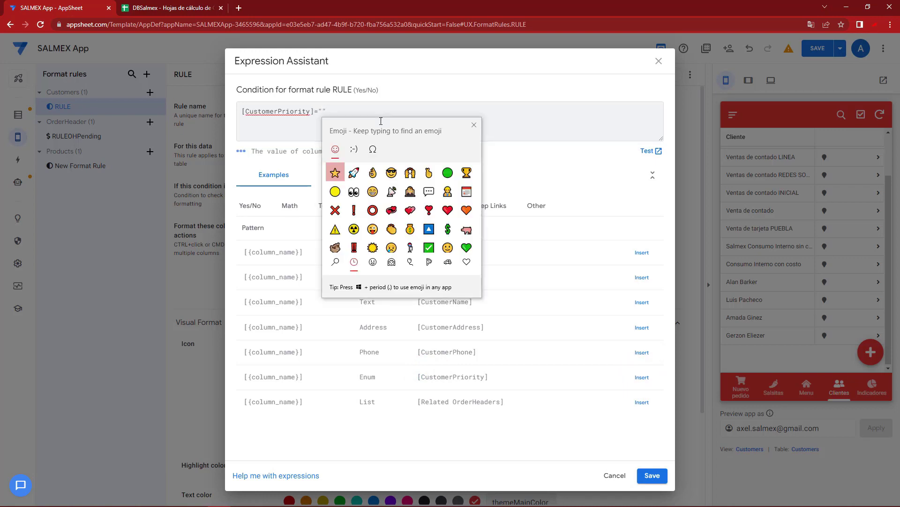
pyautogui.write('⭐')
pyautogui.click(335, 173)
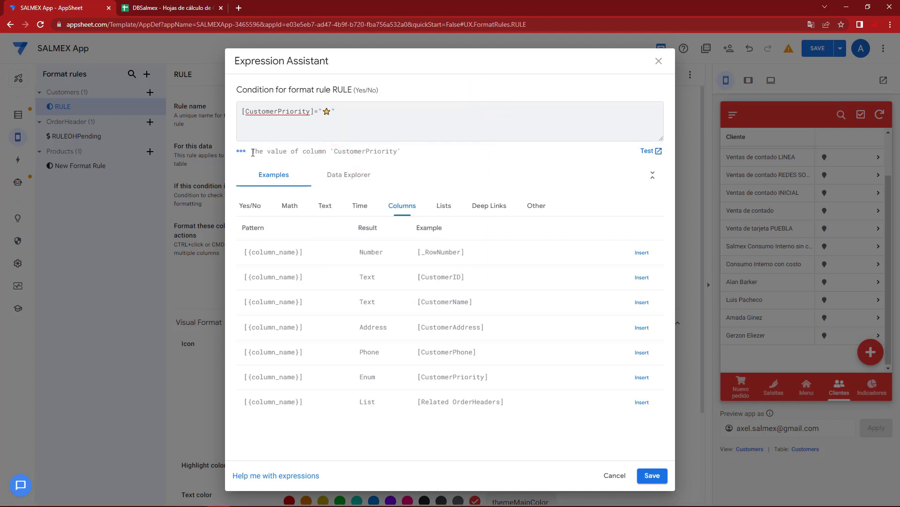
pyautogui.click(658, 469)
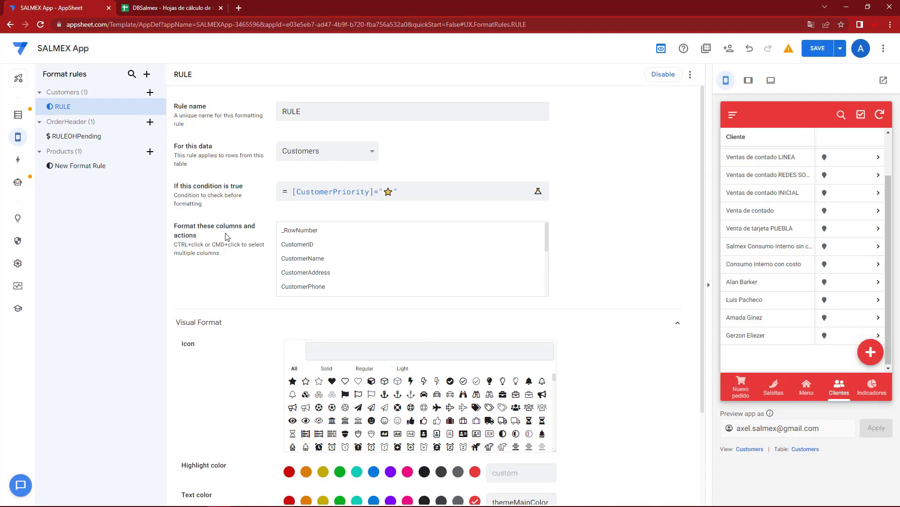
# Make RULE format CustomerName with a solid star icon and yellow highlight, then save
pyautogui.moveTo(189, 227); pyautogui.dragTo(210, 239)
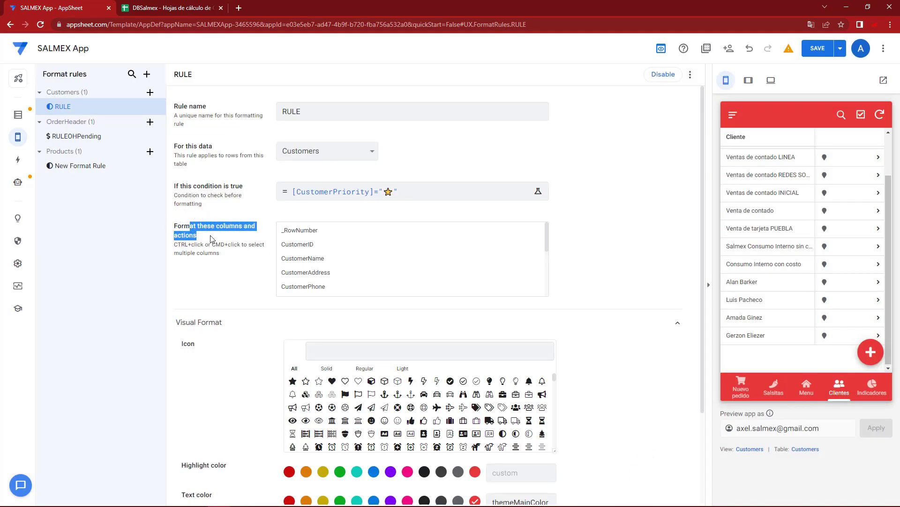
pyautogui.click(309, 259)
pyautogui.scroll(-1, 321, 352)
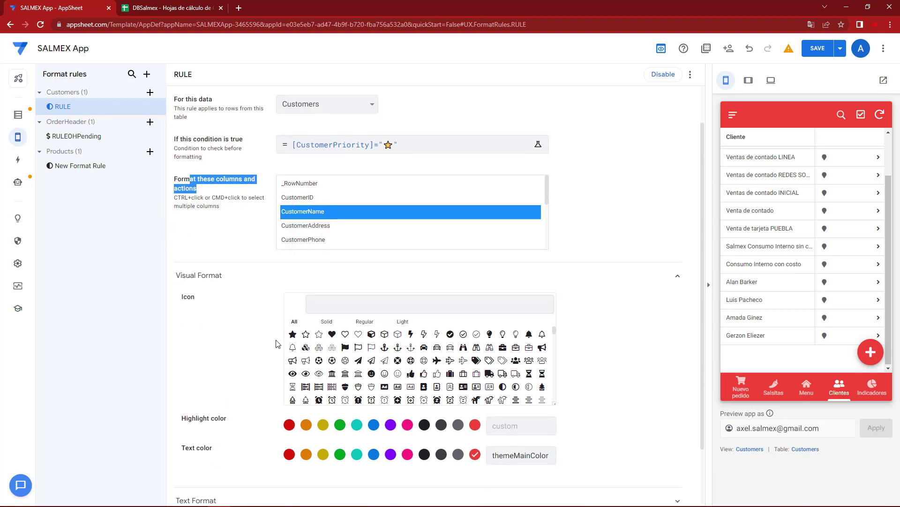
pyautogui.click(293, 334)
pyautogui.scroll(-1, 309, 376)
pyautogui.click(323, 380)
pyautogui.click(818, 48)
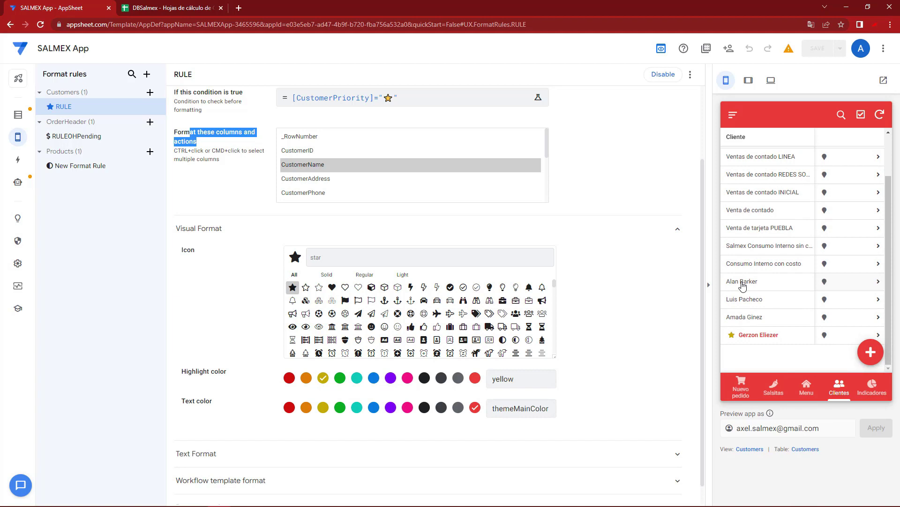
# Mark another customer as Favorito in the preview and save it
pyautogui.click(742, 282)
pyautogui.click(868, 347)
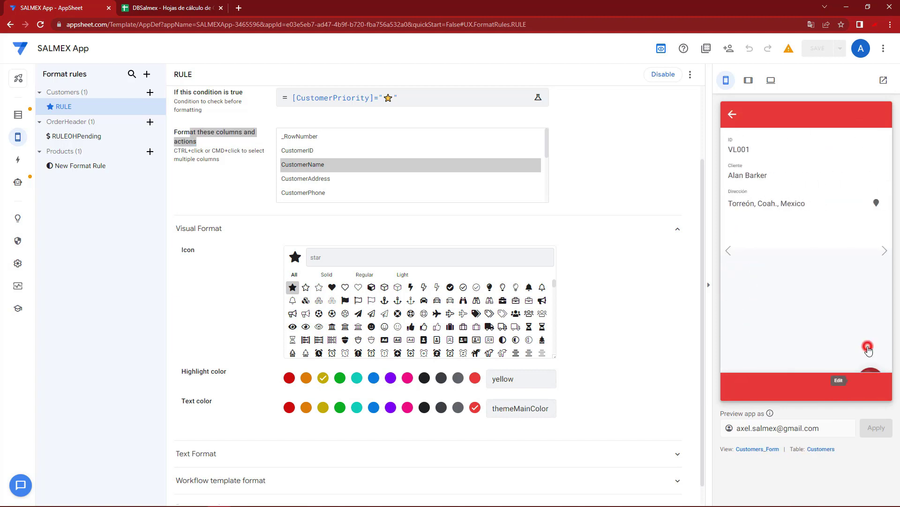
pyautogui.click(791, 305)
pyautogui.click(840, 389)
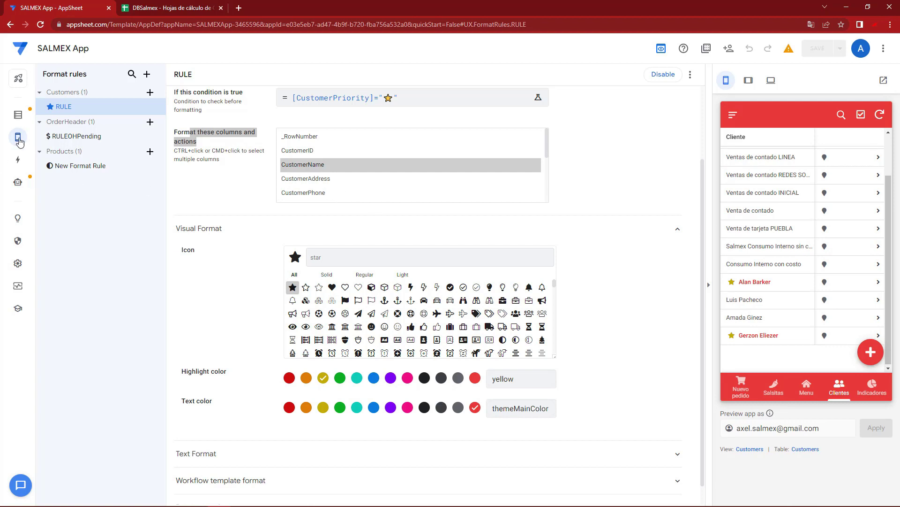
# Return to the data editor and bring up the Customers table's seven-column list
pyautogui.click(18, 114)
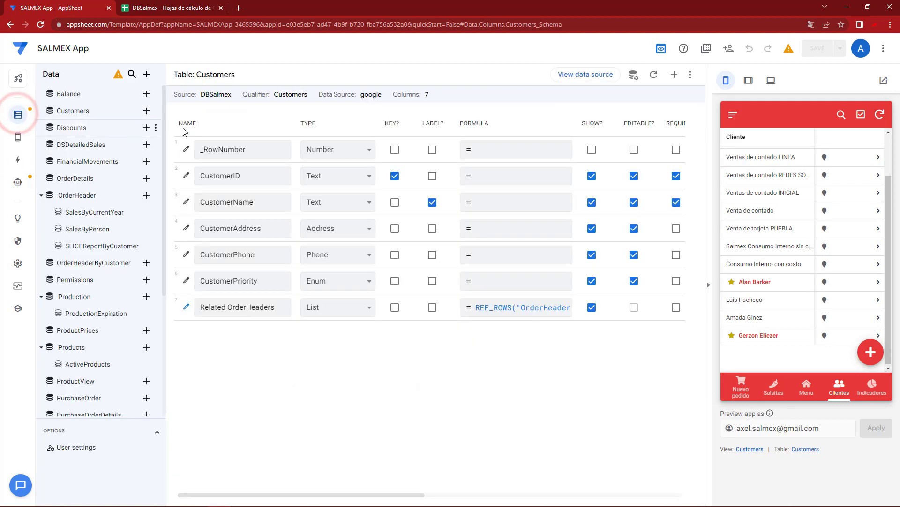
pyautogui.click(832, 389)
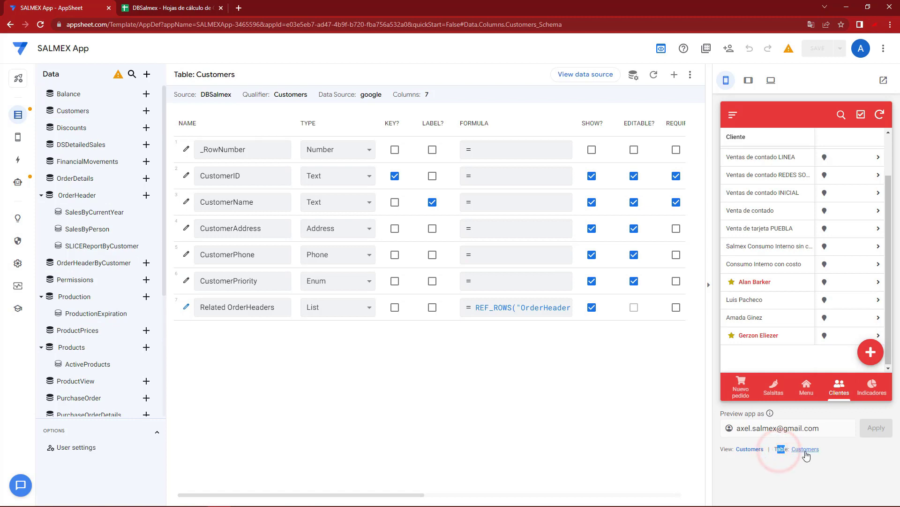
pyautogui.click(805, 449)
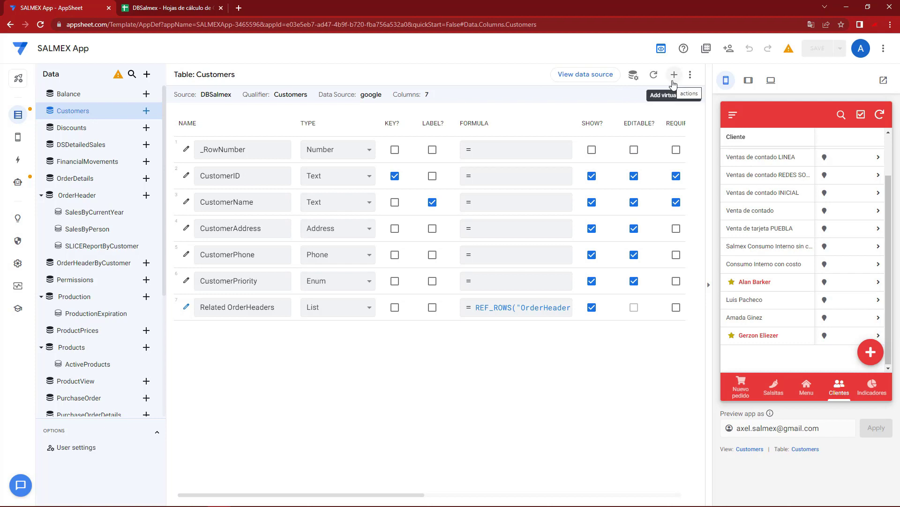
# Add a virtual column named CustomerCount to Customers and open its empty App formula editor
pyautogui.click(674, 75)
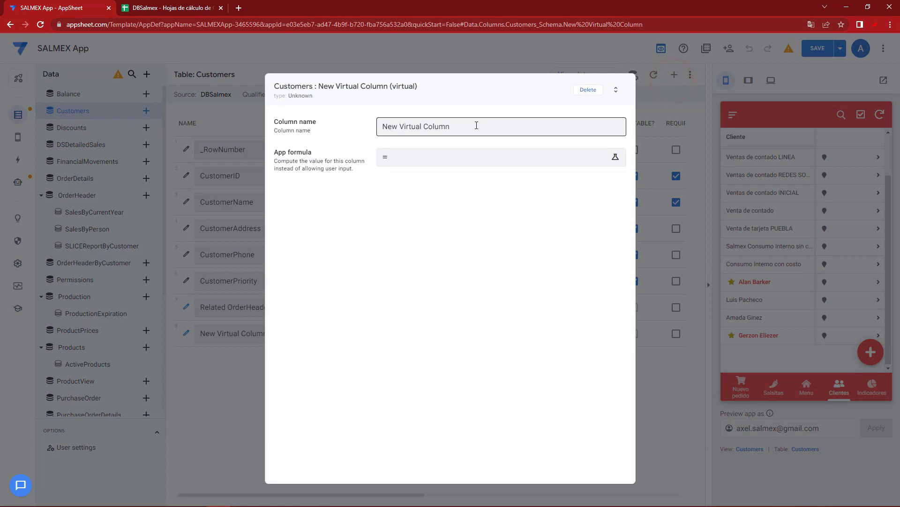
pyautogui.tripleClick(480, 125)
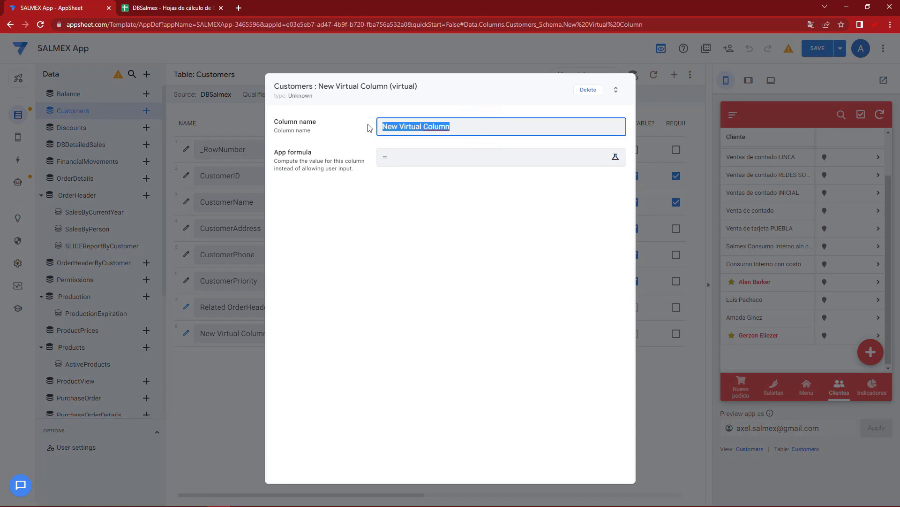
pyautogui.write('CustomerCount')
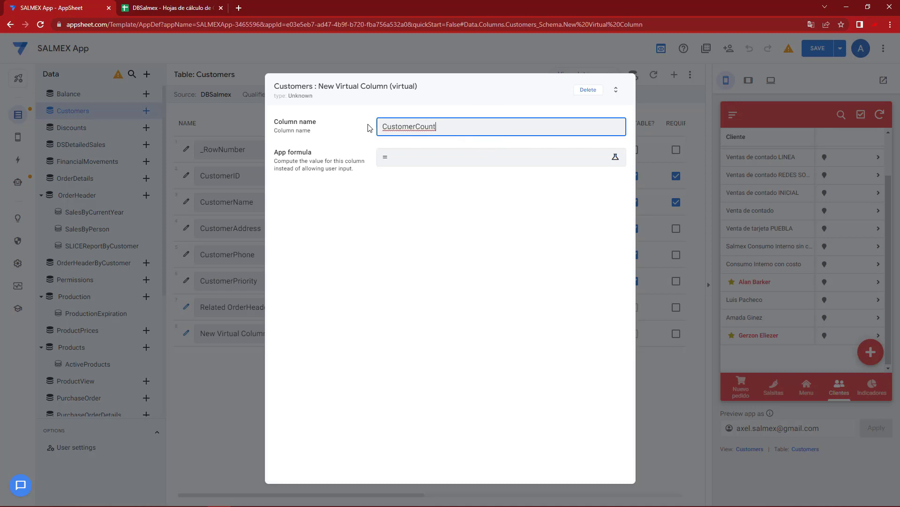
pyautogui.click(400, 160)
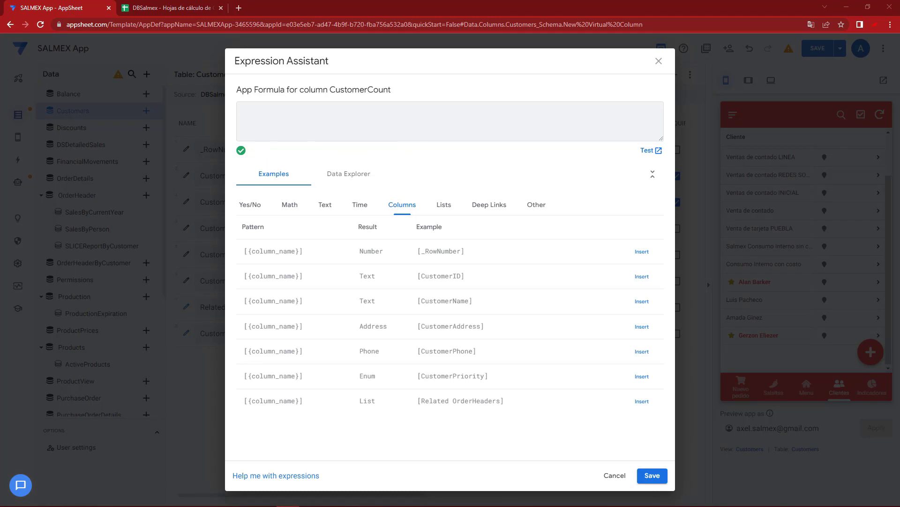
# Paste the prepared CustomerCount IF formula and indent it across separate lines
pyautogui.click(285, 112)
pyautogui.hotkey('ctrl', 'v')
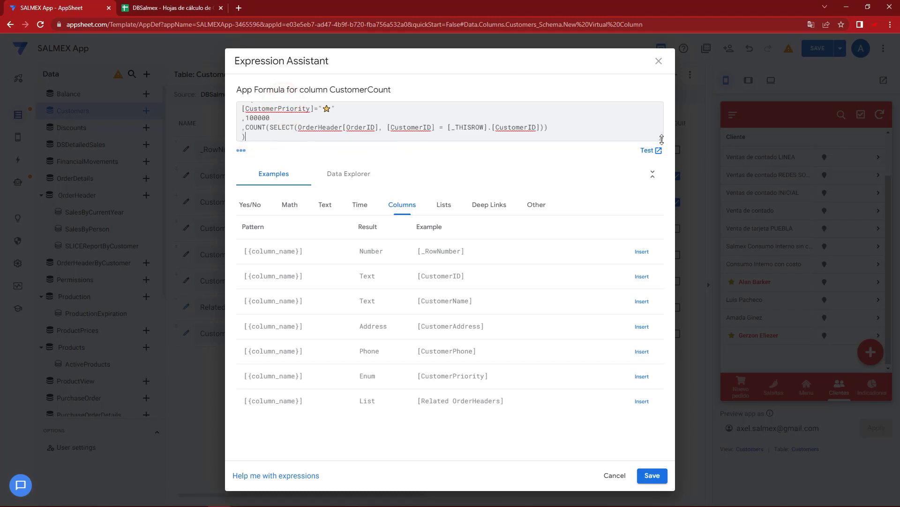
pyautogui.moveTo(661, 140); pyautogui.dragTo(658, 208)
pyautogui.click(249, 109)
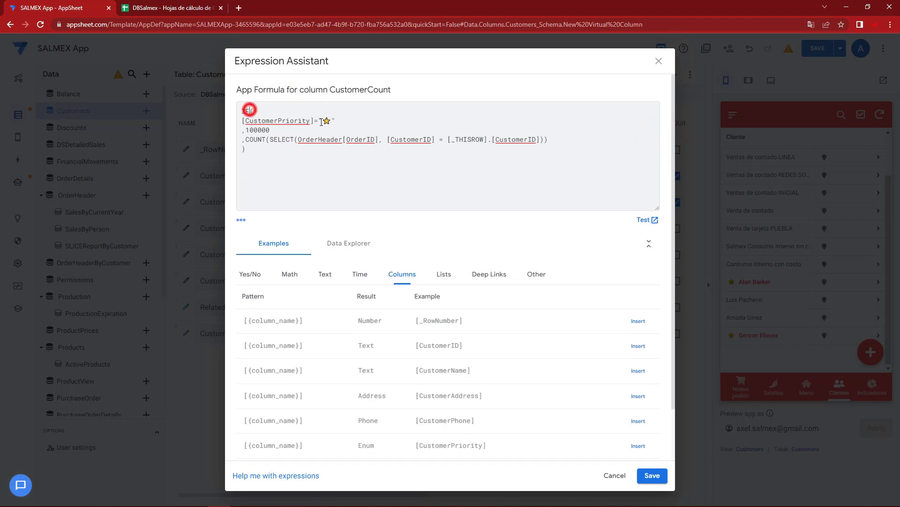
pyautogui.press('Return')
pyautogui.click(241, 140)
pyautogui.click(243, 150)
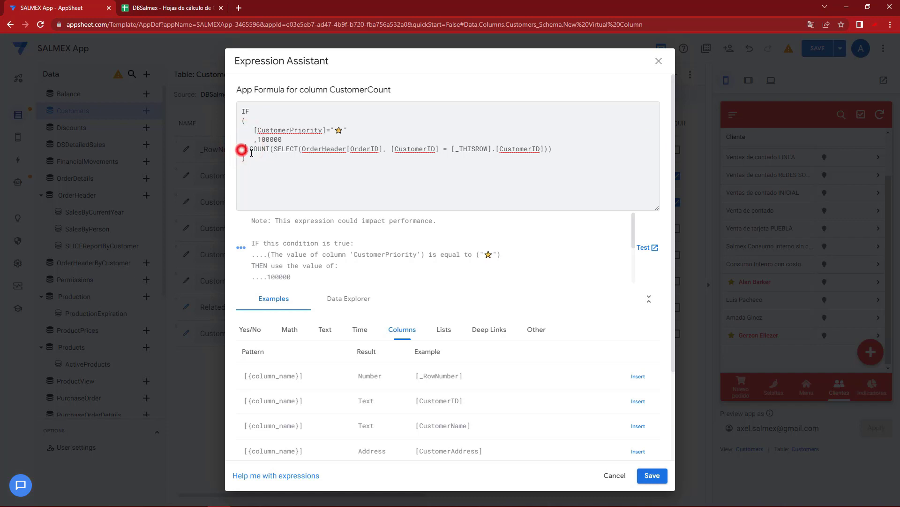
# Highlight the IF, the CustomerPriority condition and the 100000 value to explain them
pyautogui.doubleClick(249, 110)
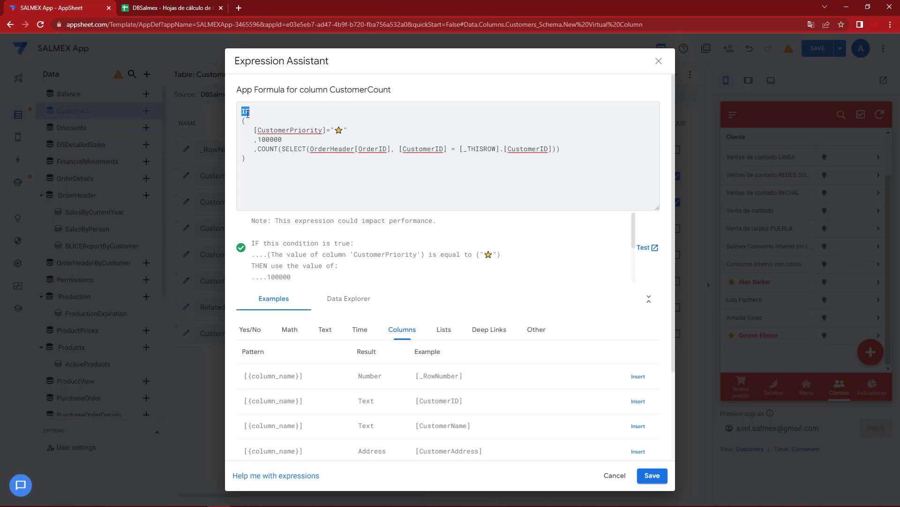
pyautogui.click(274, 125)
pyautogui.moveTo(253, 131); pyautogui.dragTo(343, 132)
pyautogui.moveTo(259, 139); pyautogui.dragTo(282, 139)
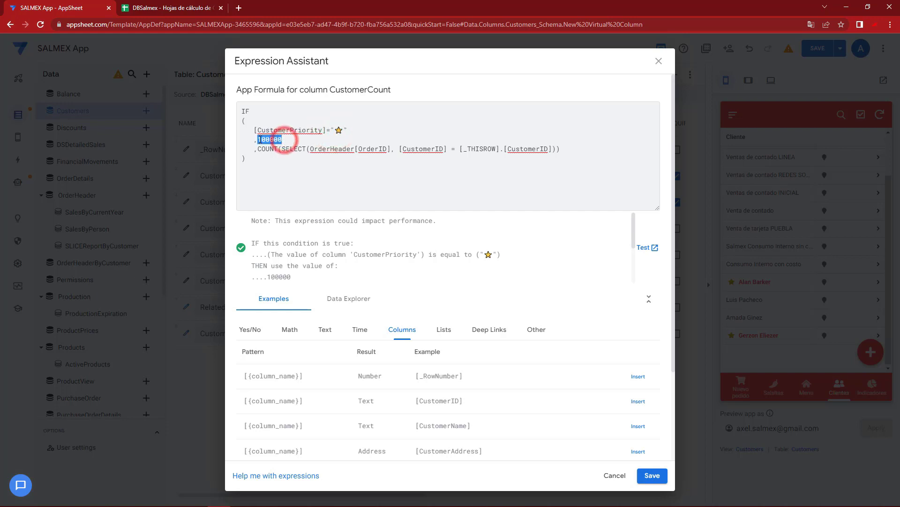
pyautogui.click(280, 140)
pyautogui.moveTo(281, 141); pyautogui.dragTo(259, 140)
pyautogui.click(270, 140)
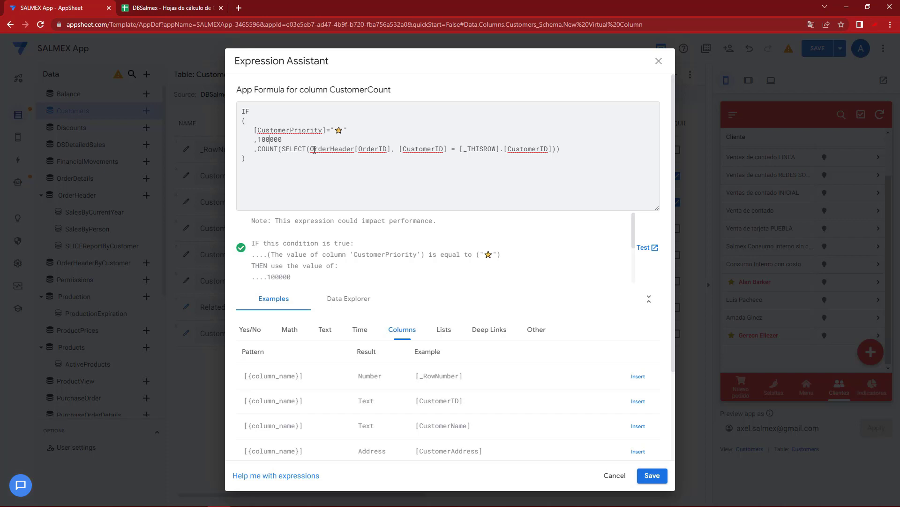
# Highlight the COUNT(SELECT(OrderHeader[OrderID], CustomerID = THISROW)) branch, then view the DBSalmex spreadsheet
pyautogui.doubleClick(267, 149)
pyautogui.moveTo(307, 148); pyautogui.dragTo(348, 148)
pyautogui.click(361, 148)
pyautogui.moveTo(418, 148); pyautogui.dragTo(549, 149)
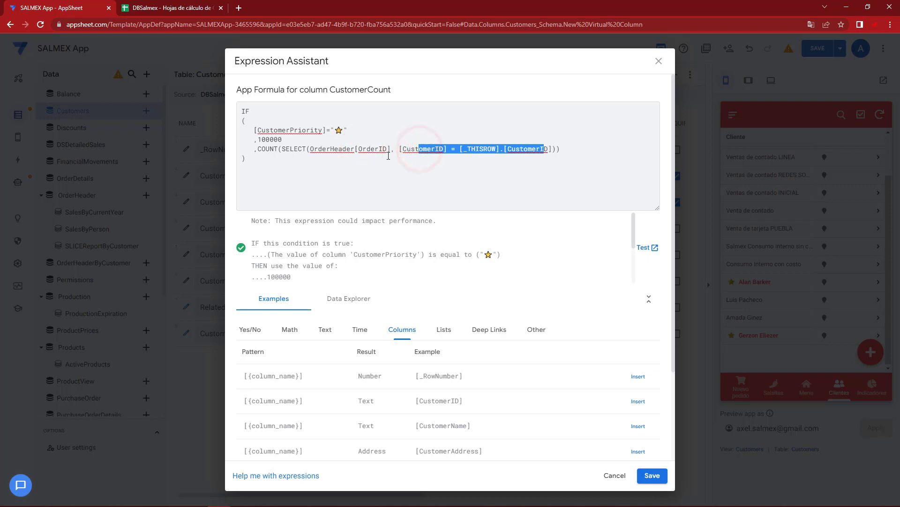
pyautogui.doubleClick(329, 149)
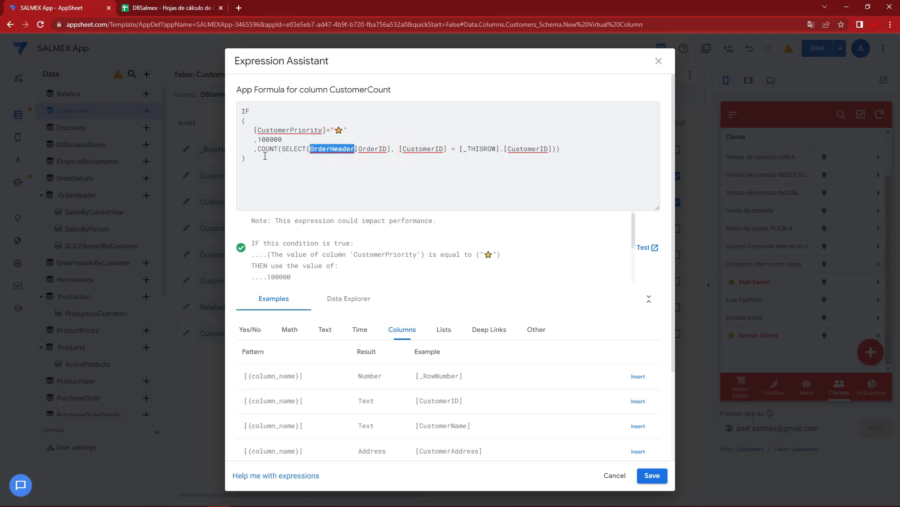
pyautogui.click(335, 149)
pyautogui.click(287, 149)
pyautogui.moveTo(323, 149); pyautogui.dragTo(354, 149)
pyautogui.hotkey('ctrl', 'Tab')
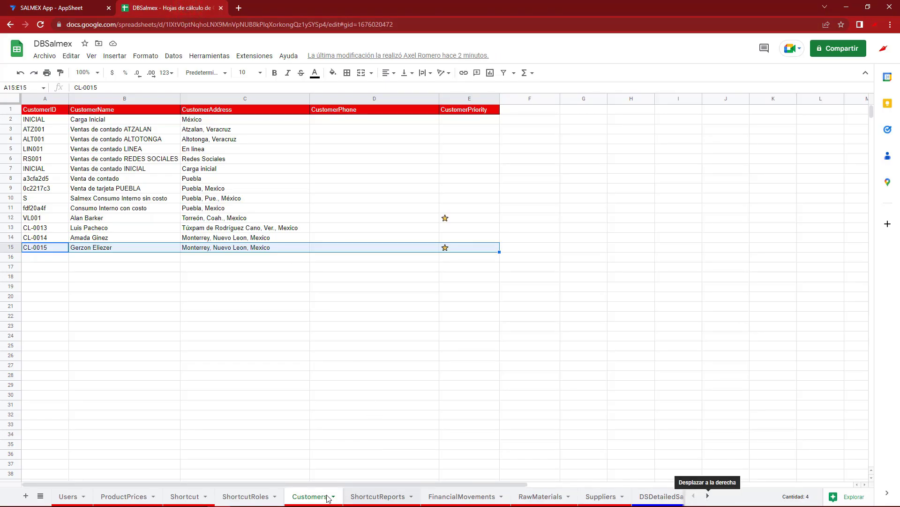
# Open the OrderHeader sheet in DBSalmex and compare it with OrderID in the formula
pyautogui.click(707, 496)
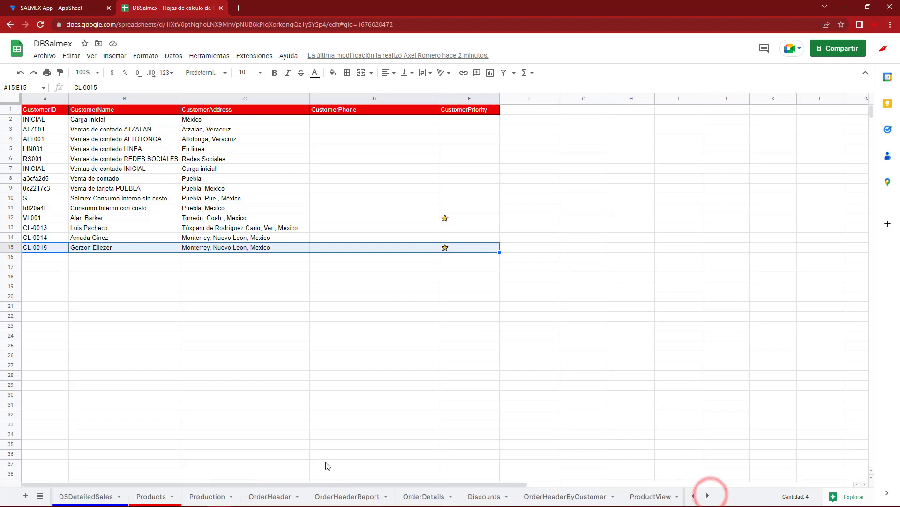
pyautogui.click(267, 496)
pyautogui.click(16, 103)
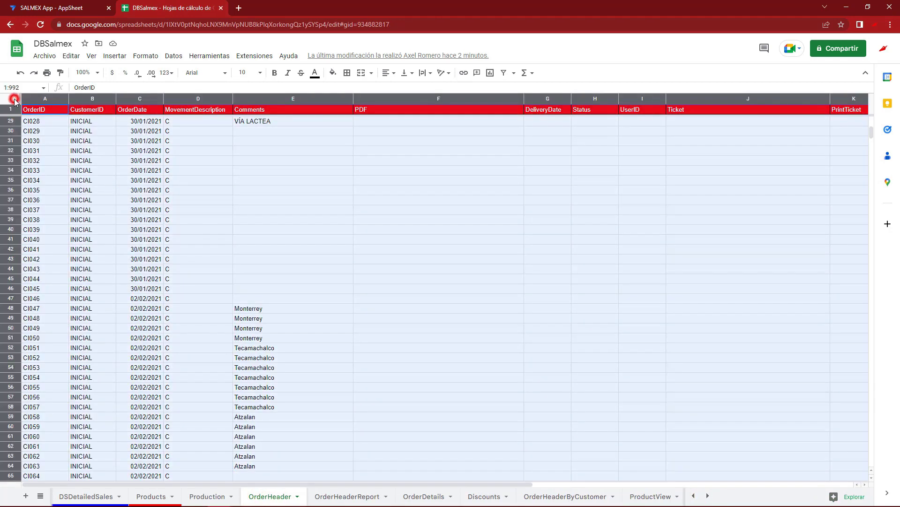
pyautogui.click(96, 8)
pyautogui.doubleClick(380, 149)
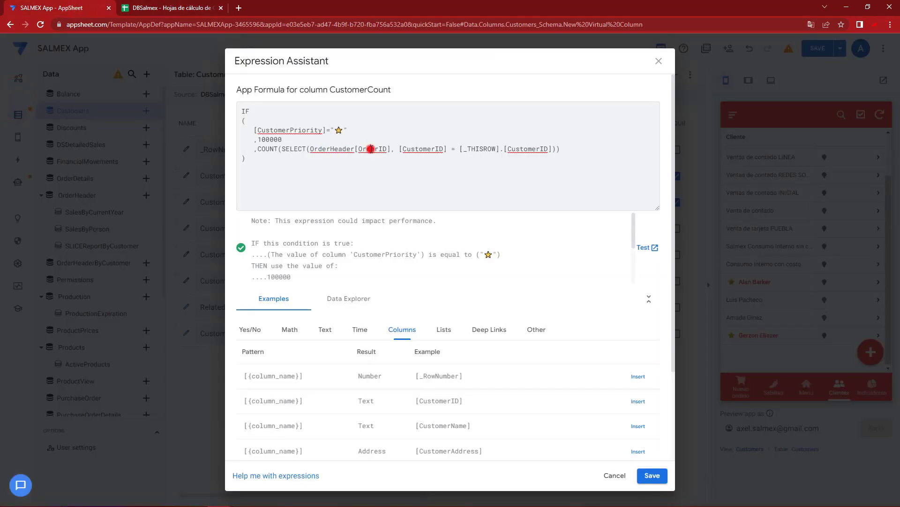
# Select the OrderID, CustomerID and OrderDate columns in the OrderHeader sheet
pyautogui.click(190, 8)
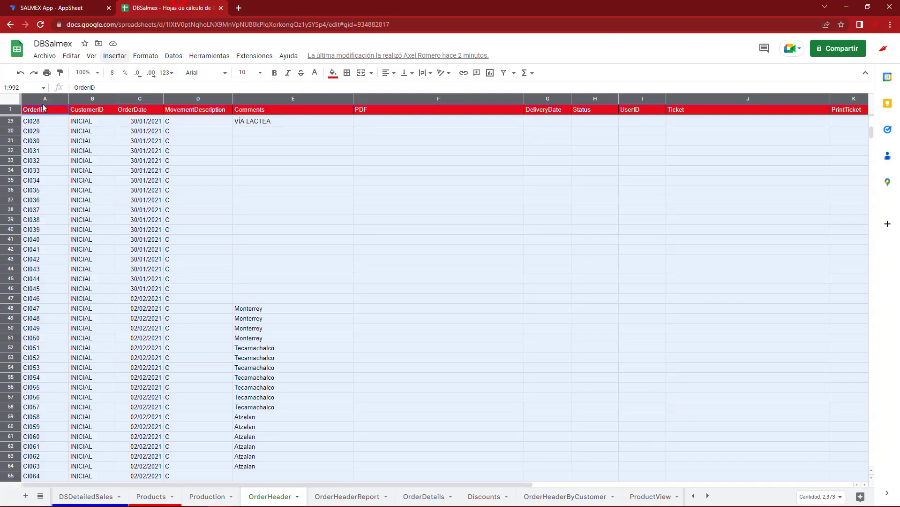
pyautogui.click(45, 98)
pyautogui.moveTo(57, 99)
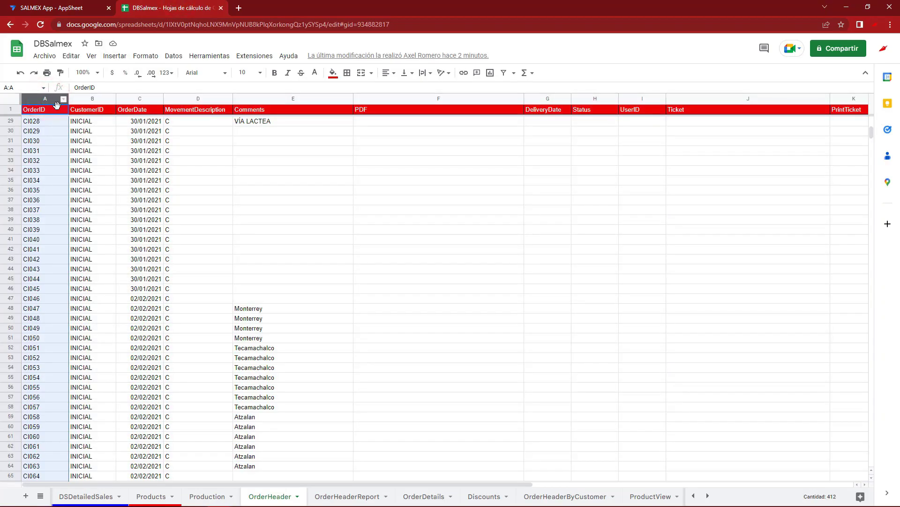
pyautogui.click(84, 112)
pyautogui.click(144, 110)
pyautogui.click(75, 6)
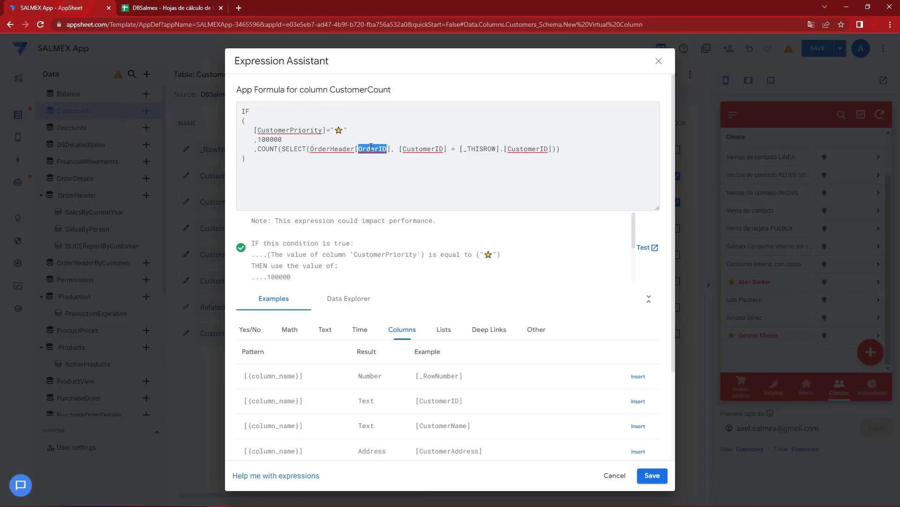
# Highlight COUNT, CustomerID and [_THISROW].[CustomerID] in the CustomerCount formula
pyautogui.doubleClick(266, 149)
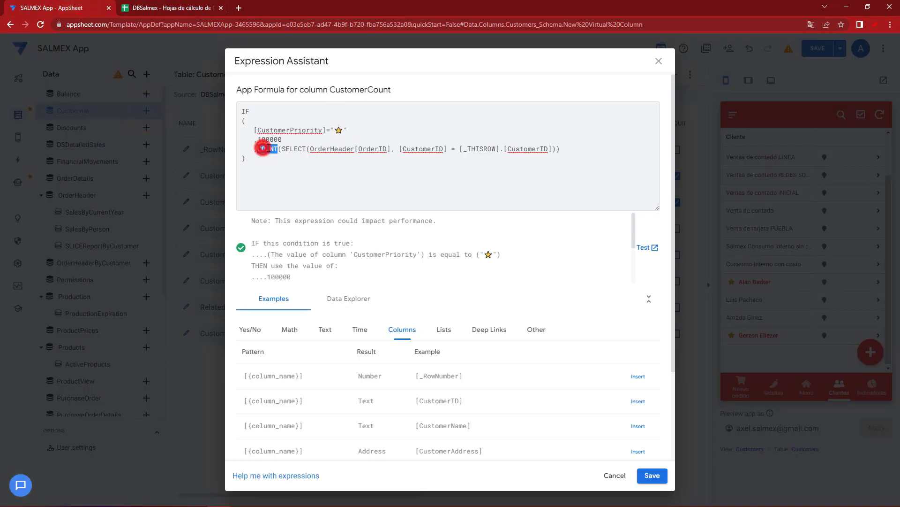
pyautogui.doubleClick(393, 149)
pyautogui.doubleClick(421, 149)
pyautogui.click(155, 7)
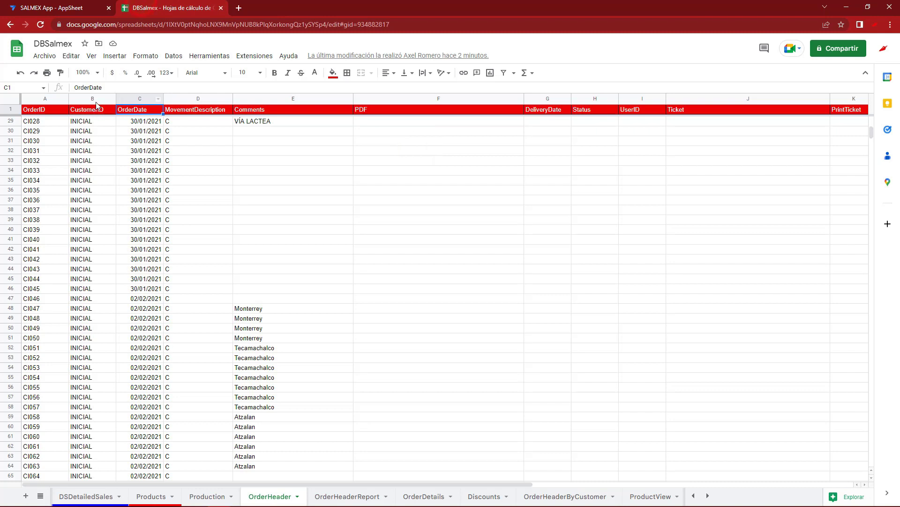
pyautogui.hotkey('ctrl', 'Tab')
pyautogui.moveTo(461, 150)
pyautogui.mouseDown()
pyautogui.moveTo(555, 150)
pyautogui.moveTo(236, 102)
pyautogui.mouseUp()
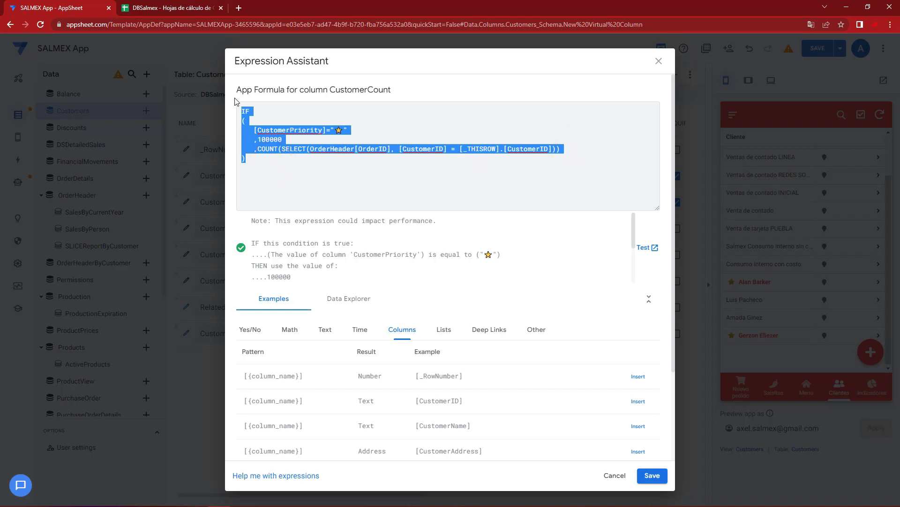
pyautogui.click(271, 142)
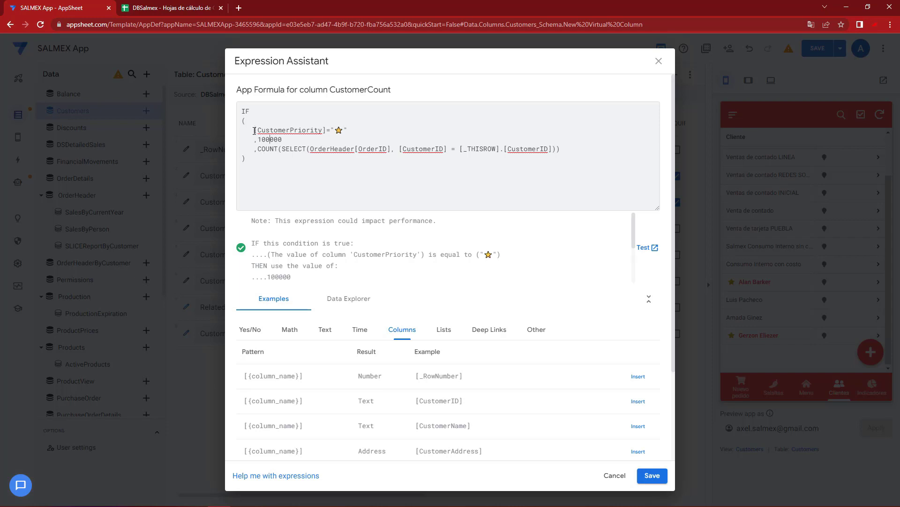
pyautogui.click(255, 131)
pyautogui.hotkey('shift', 'End')
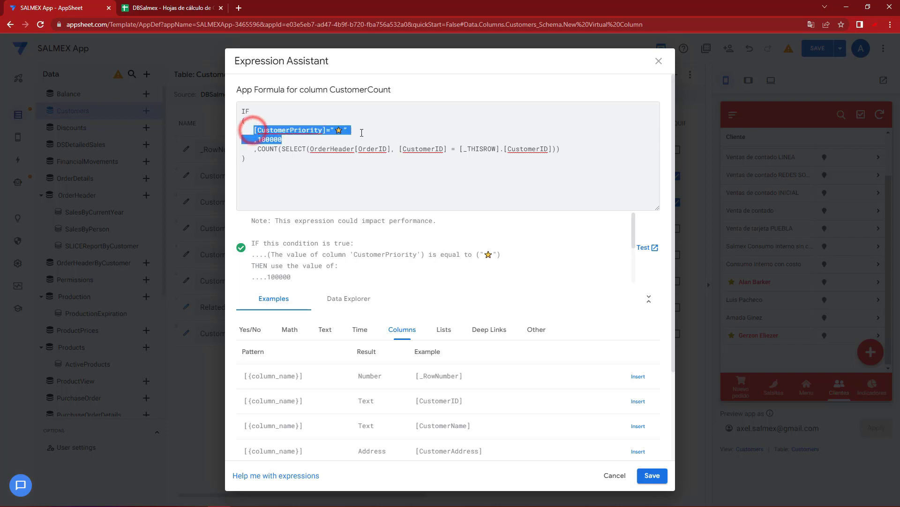
pyautogui.doubleClick(260, 139)
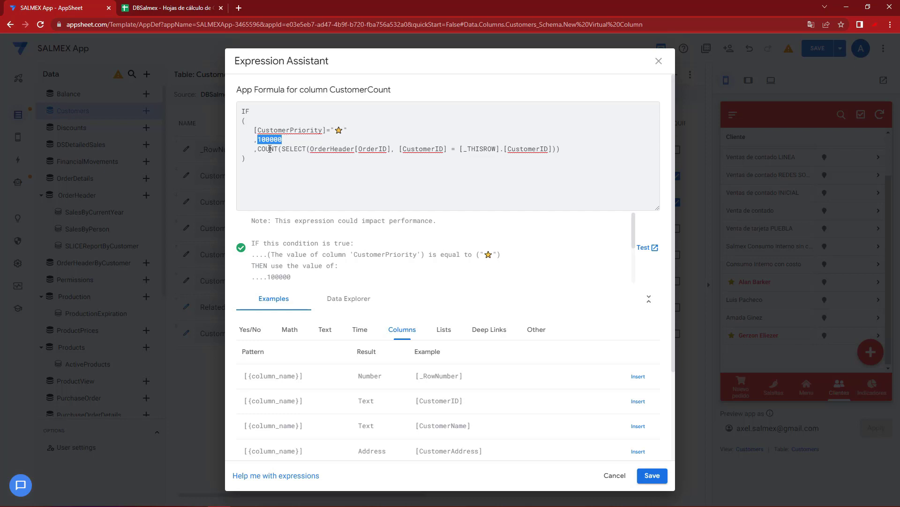
pyautogui.moveTo(257, 150); pyautogui.dragTo(571, 150)
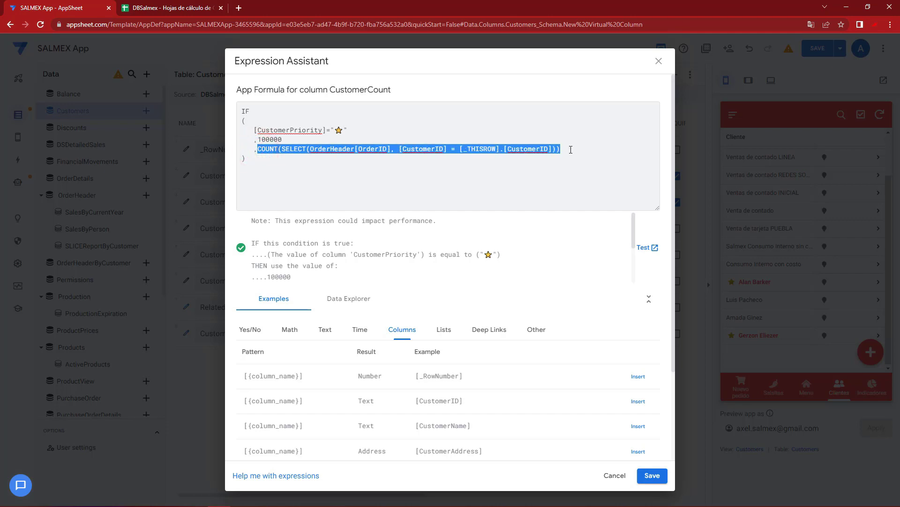
# Save the CustomerCount formula, finish the Number virtual column, and save the app
pyautogui.click(652, 476)
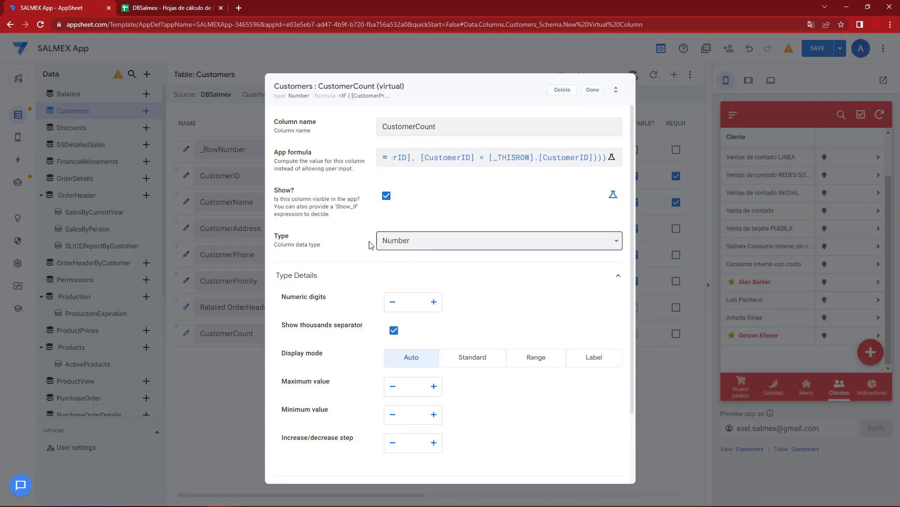
pyautogui.click(590, 94)
pyautogui.click(817, 48)
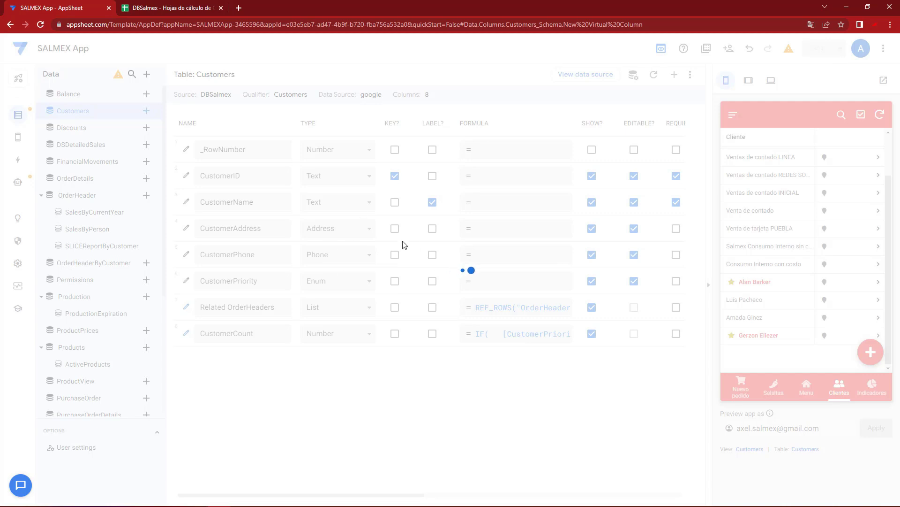
# Add CustomerCount to the Customers view's column order, previewing the app at tablet size
pyautogui.click(748, 80)
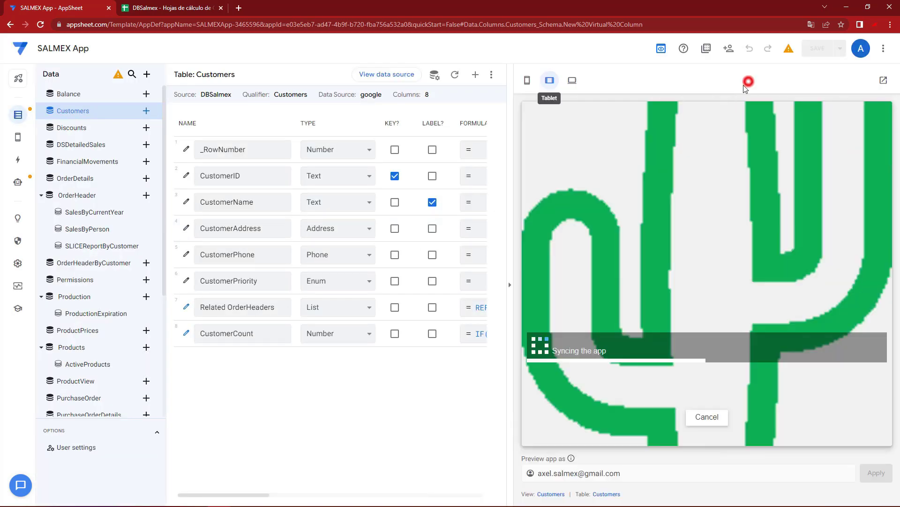
pyautogui.click(551, 495)
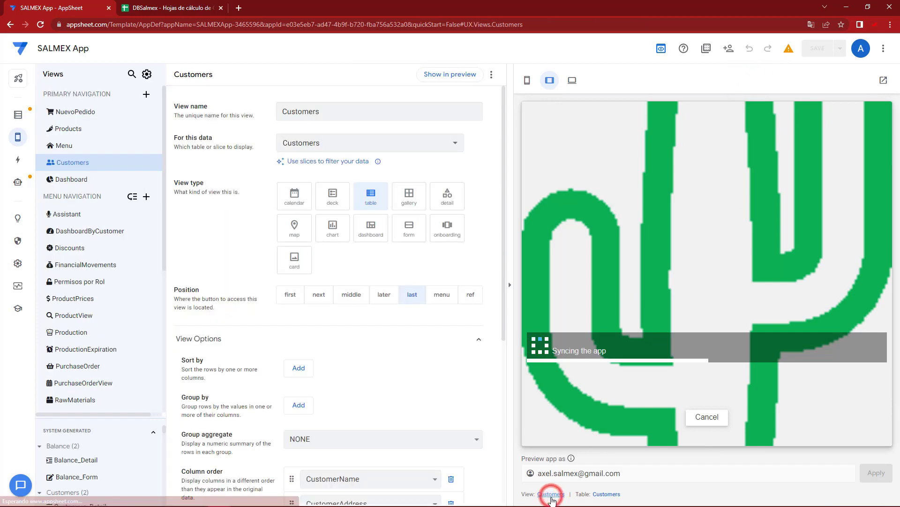
pyautogui.scroll(-2, 431, 400)
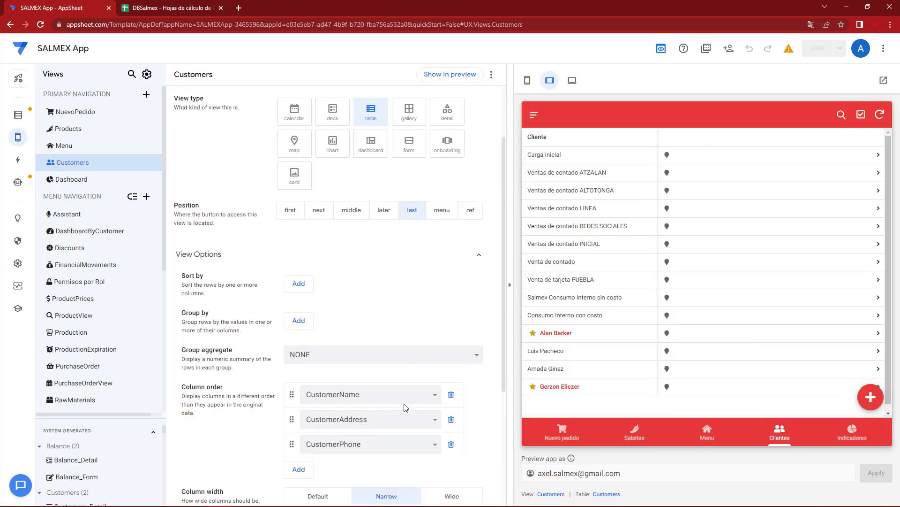
pyautogui.scroll(-1, 323, 413)
pyautogui.click(299, 413)
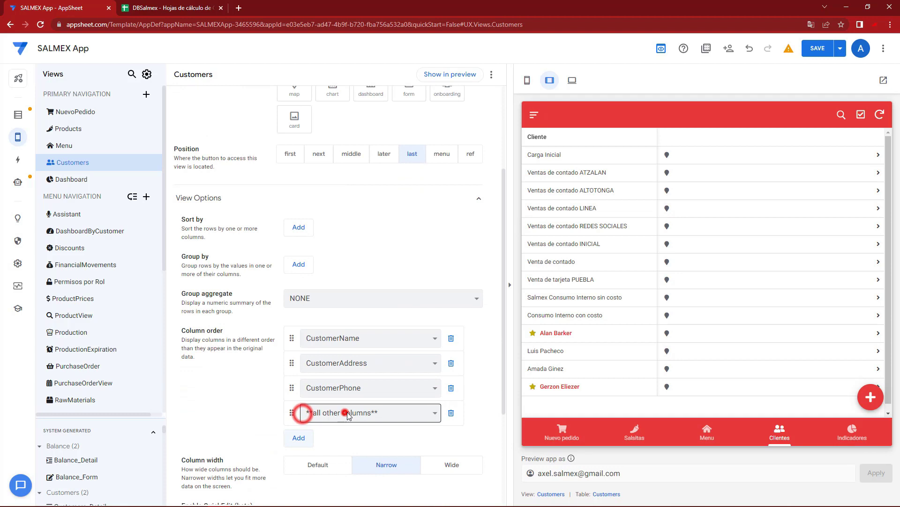
pyautogui.click(370, 413)
pyautogui.click(334, 468)
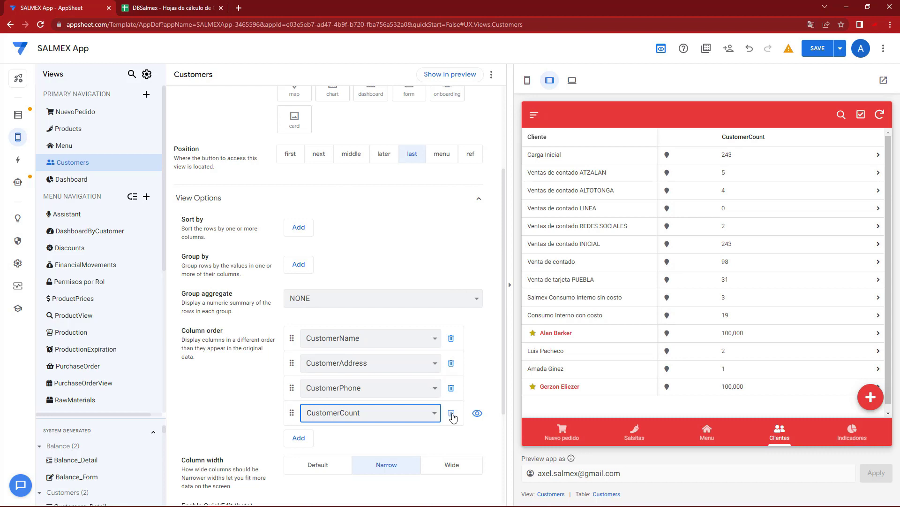
# Remove CustomerCount from the Customers view columns, save, and switch the preview to phone size
pyautogui.click(451, 414)
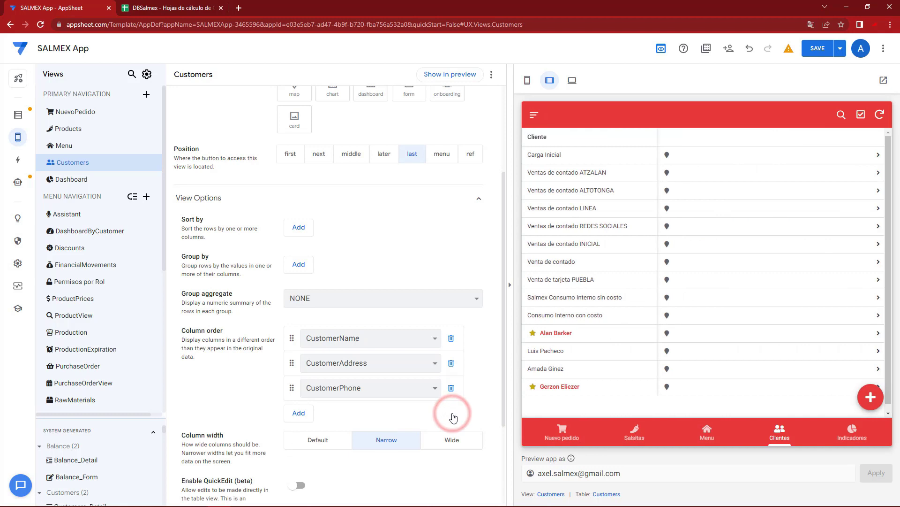
pyautogui.click(824, 51)
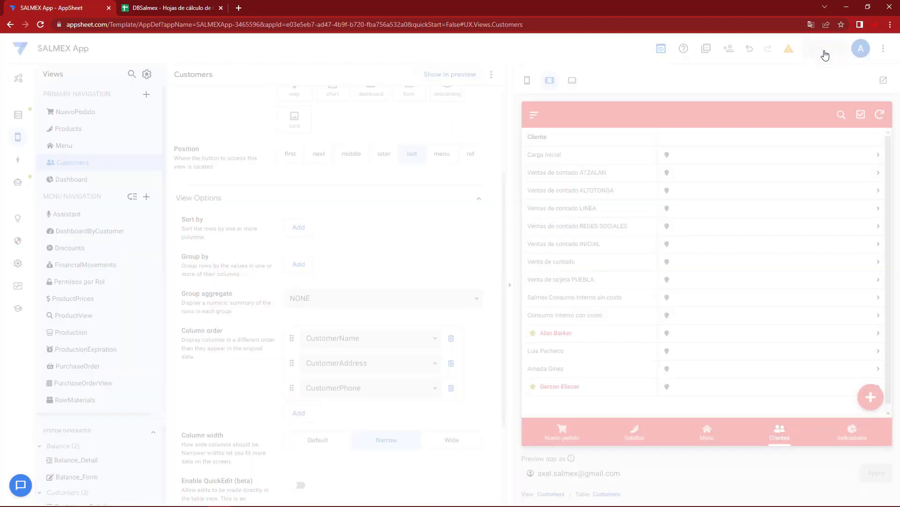
pyautogui.click(527, 81)
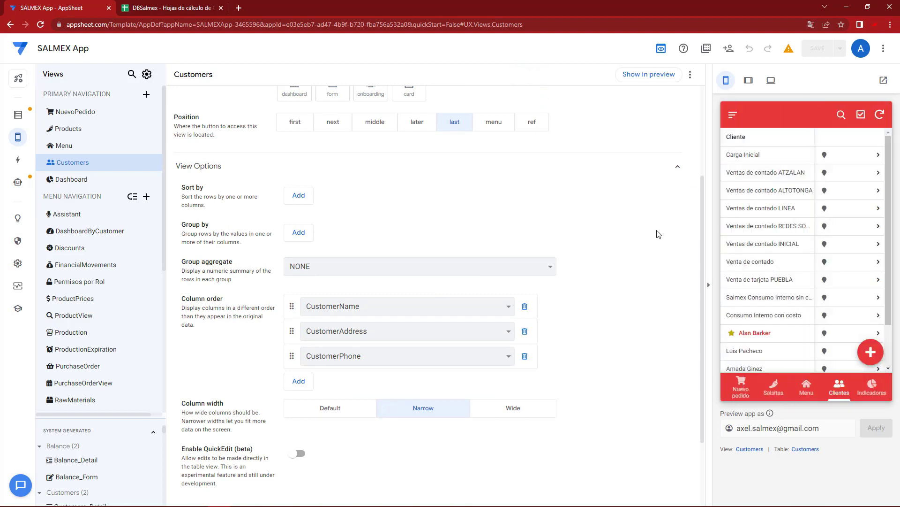
pyautogui.scroll(-3, 774, 368)
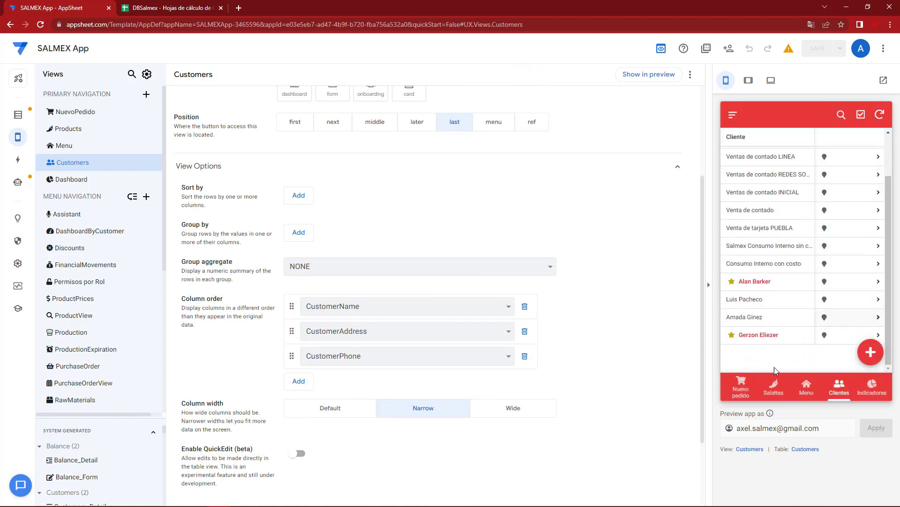
# Go from the preview's Menu screen to the Pedidos order list
pyautogui.click(808, 392)
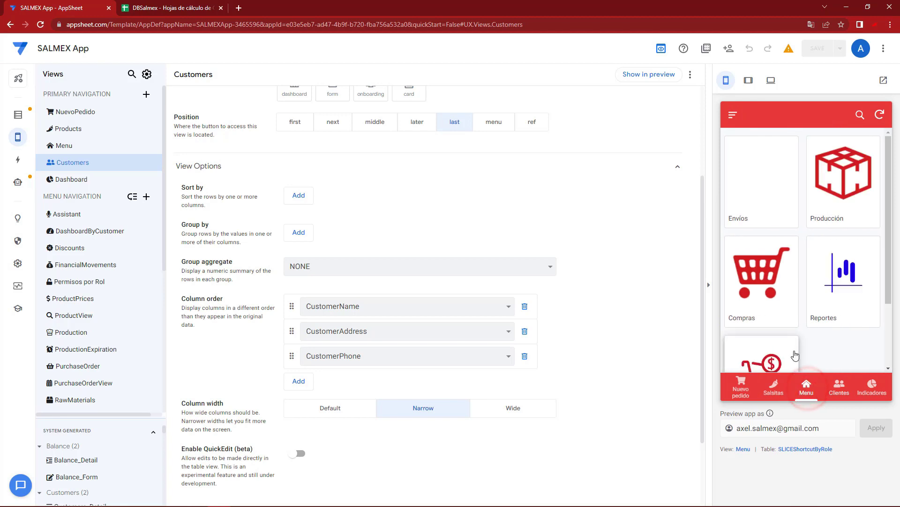
pyautogui.scroll(-1, 779, 371)
pyautogui.click(766, 330)
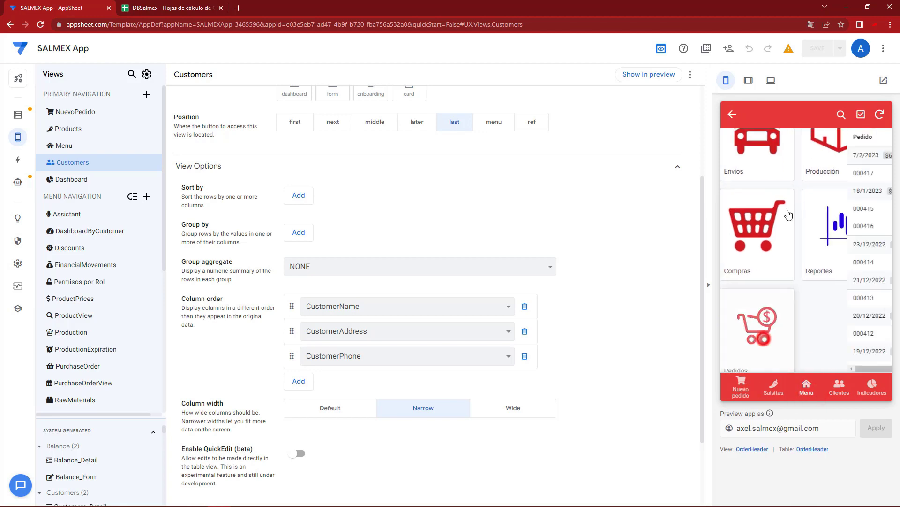
pyautogui.scroll(-15, 792, 236)
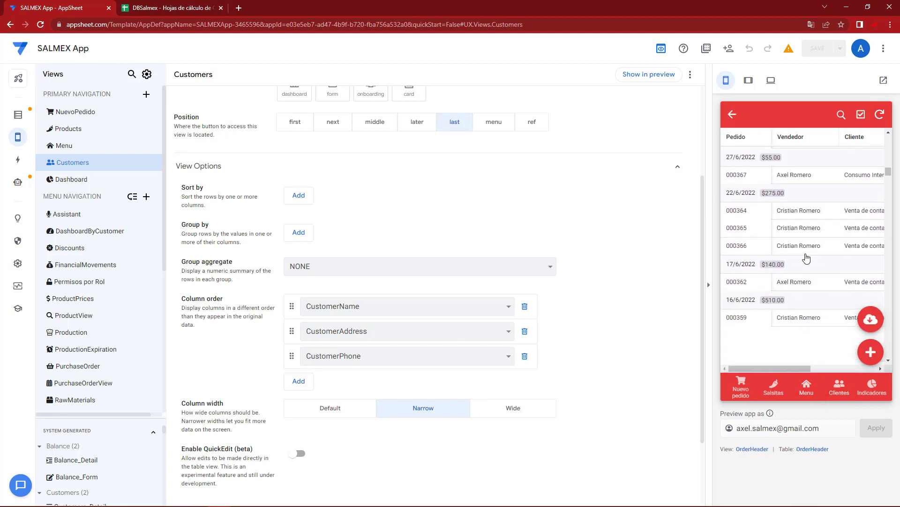
pyautogui.moveTo(889, 193); pyautogui.dragTo(887, 139)
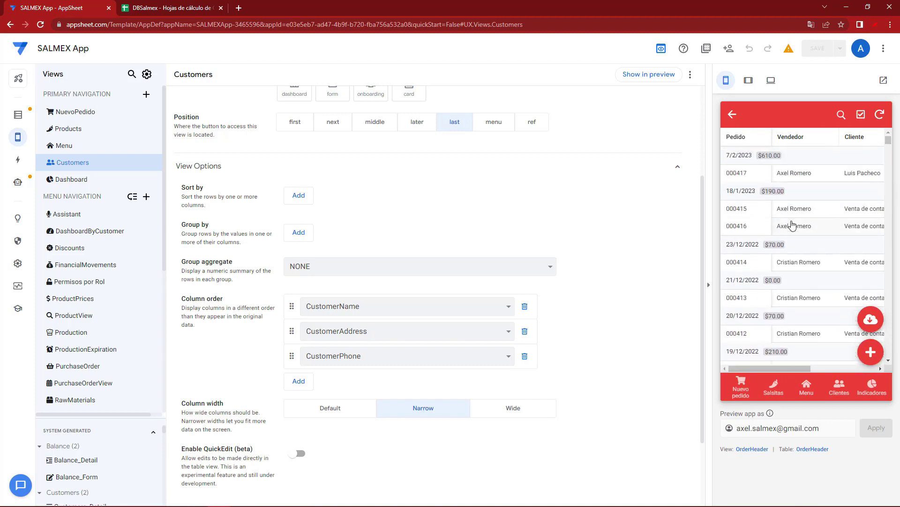
# Filter Pedidos by Cliente to one client, showing orders 000304 and 000274, then clear it
pyautogui.click(842, 115)
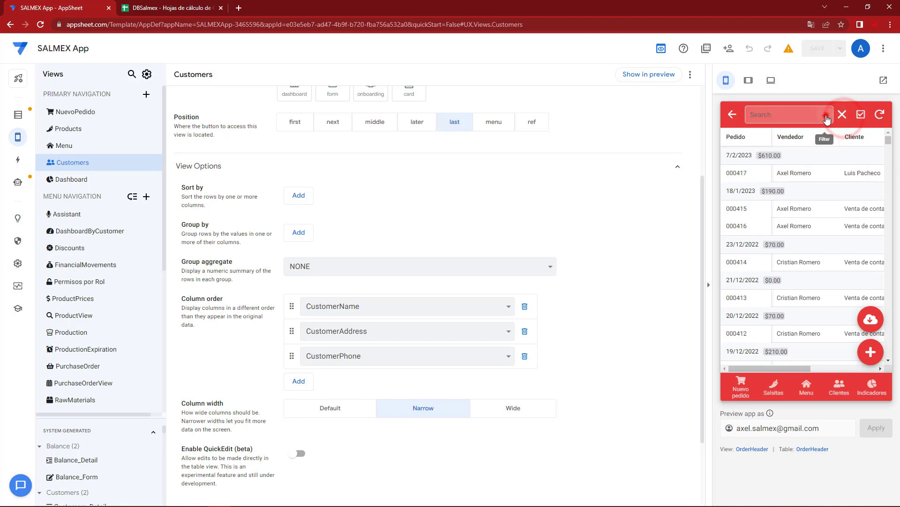
pyautogui.click(825, 115)
pyautogui.click(787, 148)
pyautogui.scroll(-1, 789, 244)
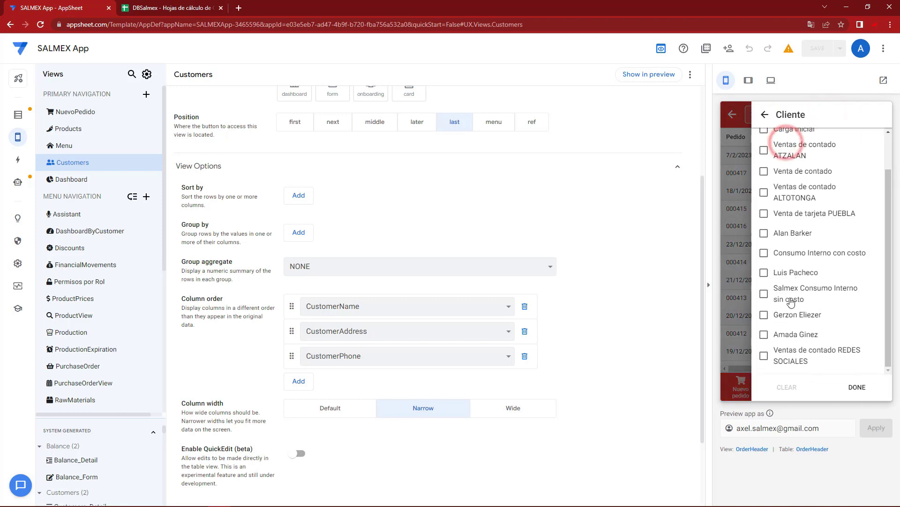
pyautogui.scroll(1, 793, 208)
pyautogui.click(792, 275)
pyautogui.click(850, 389)
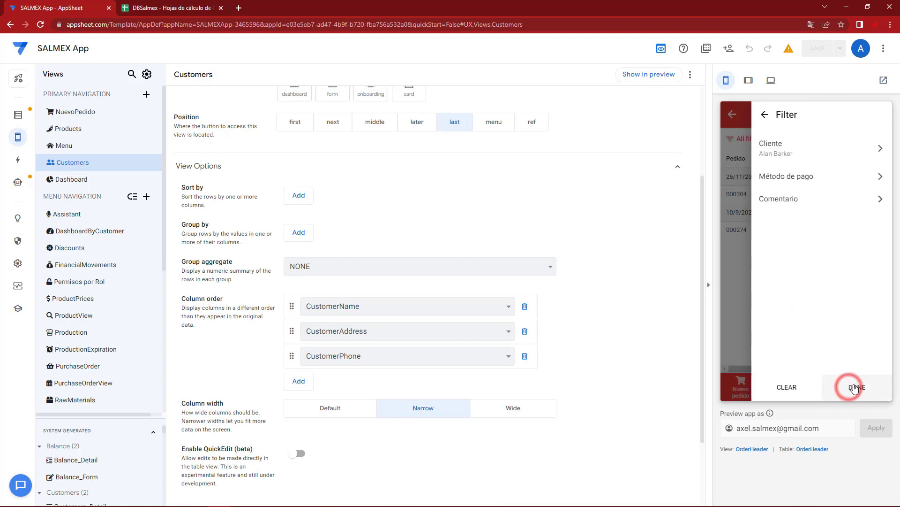
pyautogui.moveTo(785, 368); pyautogui.dragTo(807, 369)
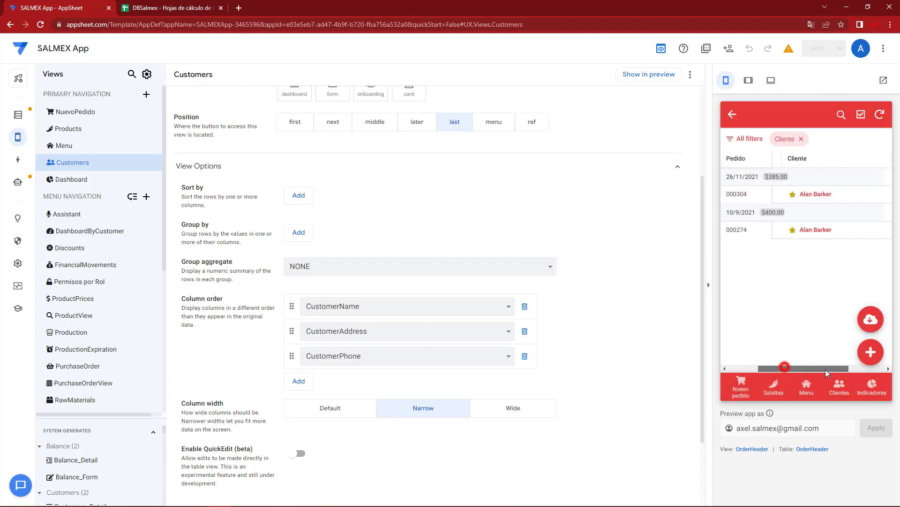
pyautogui.click(801, 139)
# Start a new order, review the Cliente choices keeping Venta de contado, then start another
pyautogui.click(739, 388)
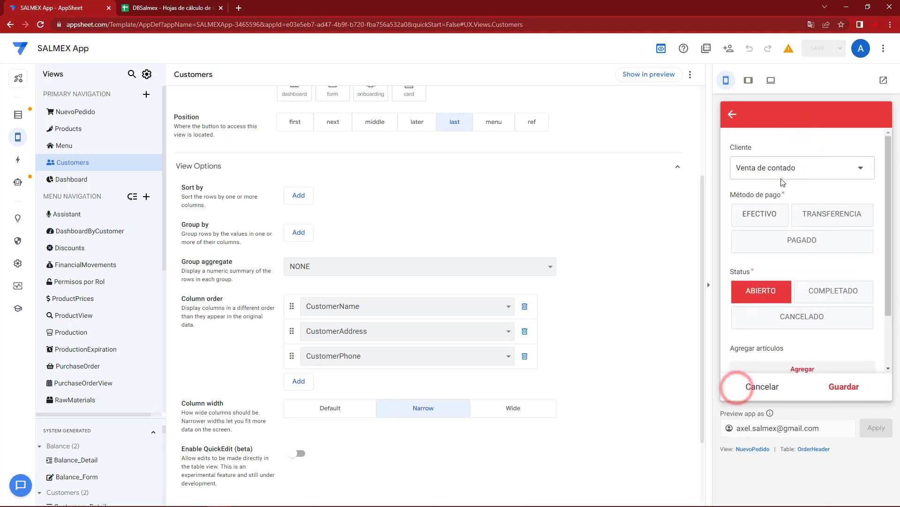
pyautogui.click(756, 172)
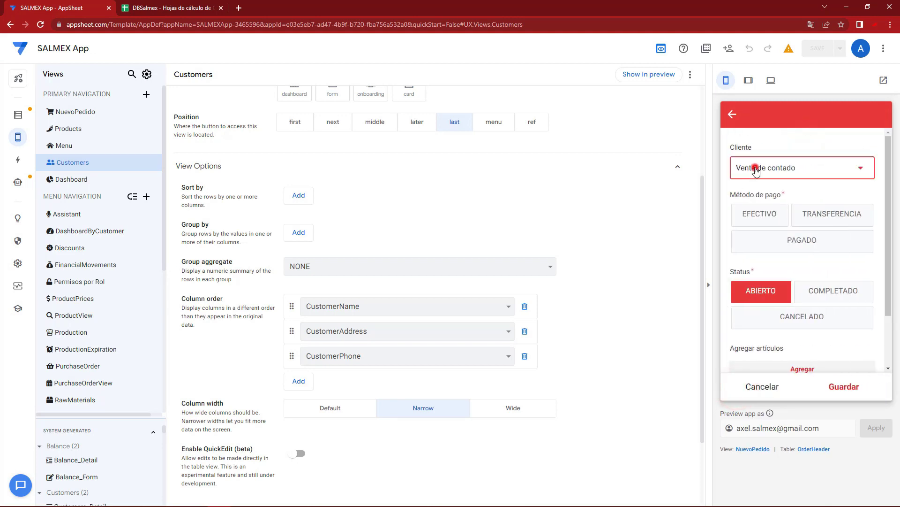
pyautogui.scroll(-3, 762, 225)
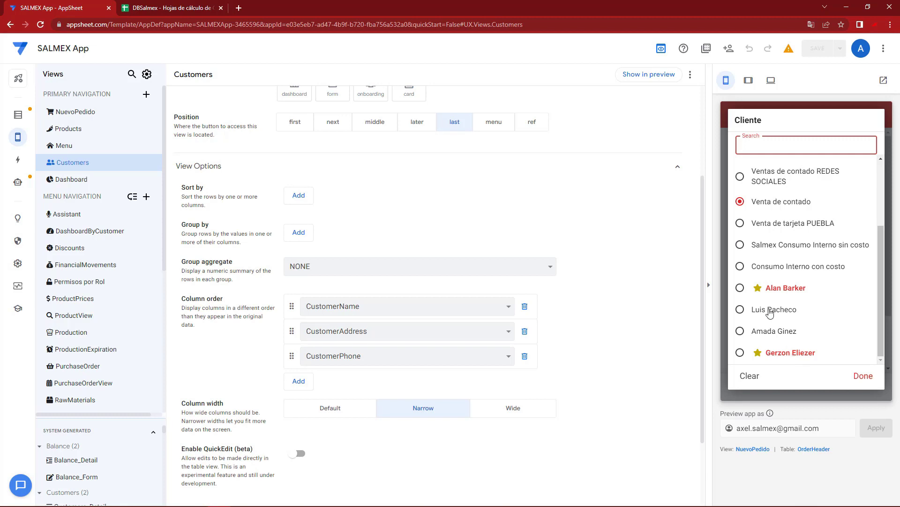
pyautogui.scroll(3, 771, 306)
pyautogui.click(863, 378)
pyautogui.click(861, 380)
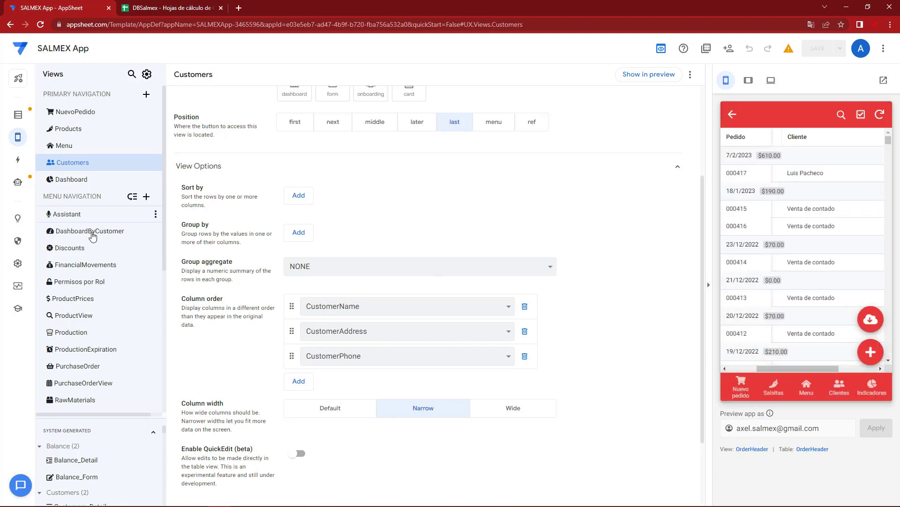
pyautogui.click(750, 388)
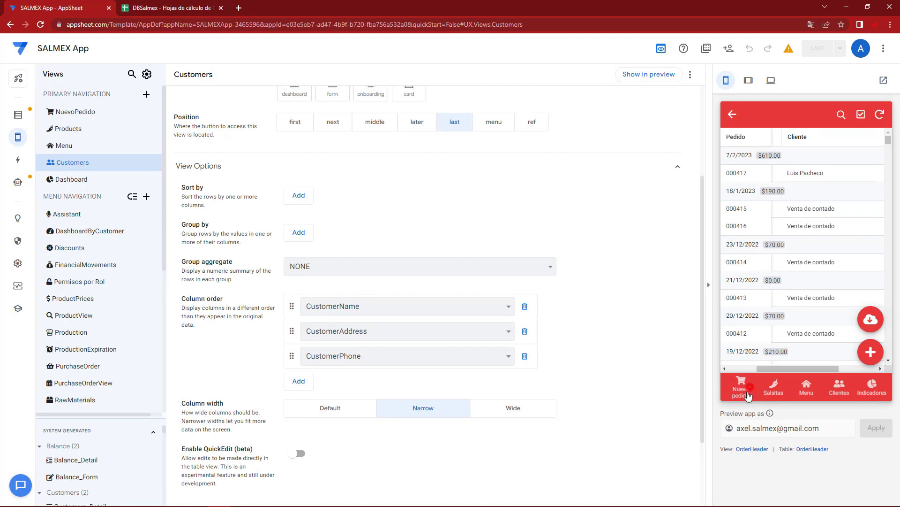
# Open the OrderHeader table and the settings of its CustomerID Ref column to Customers
pyautogui.click(815, 450)
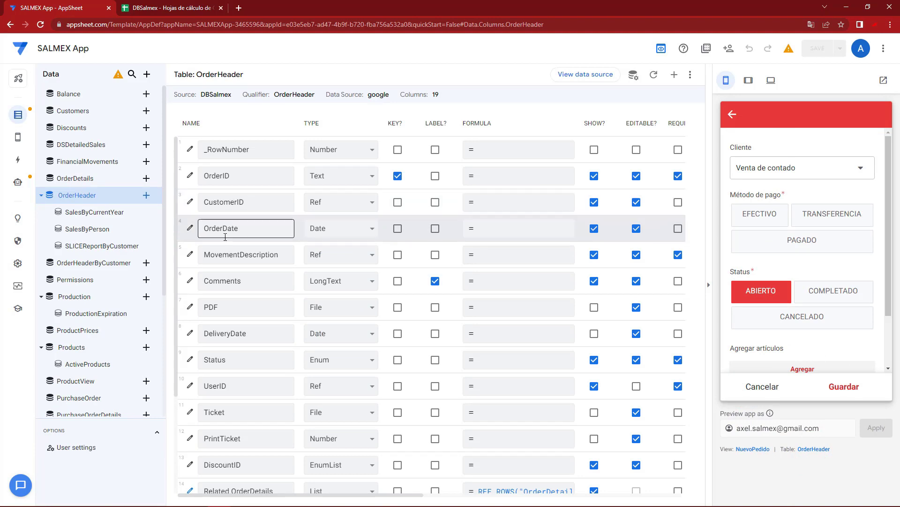
pyautogui.click(227, 204)
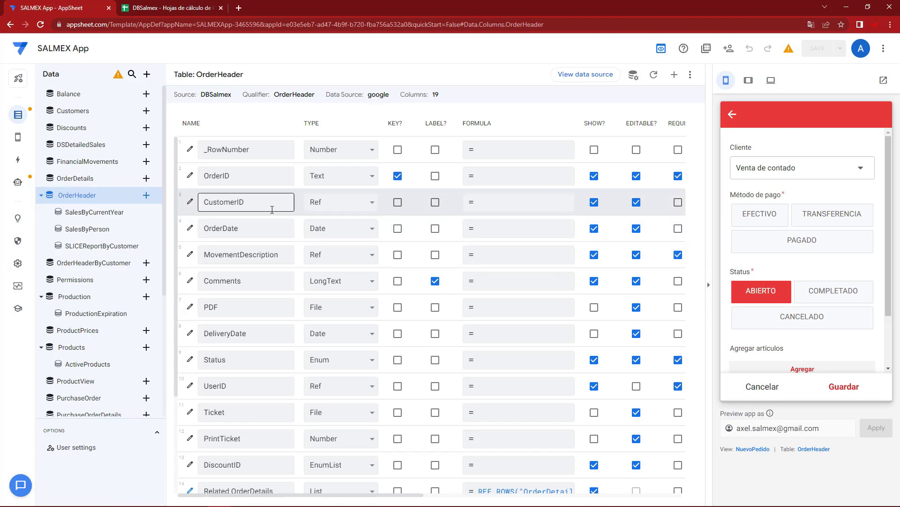
pyautogui.click(777, 167)
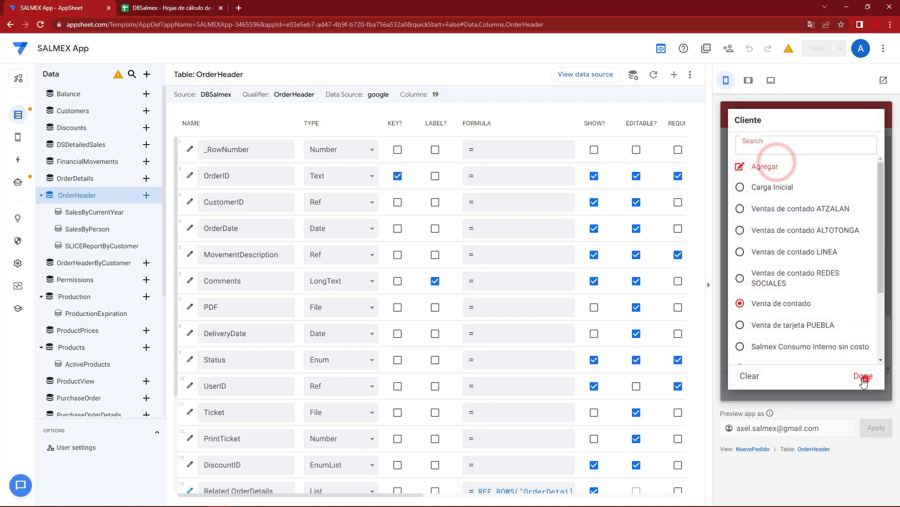
pyautogui.click(863, 377)
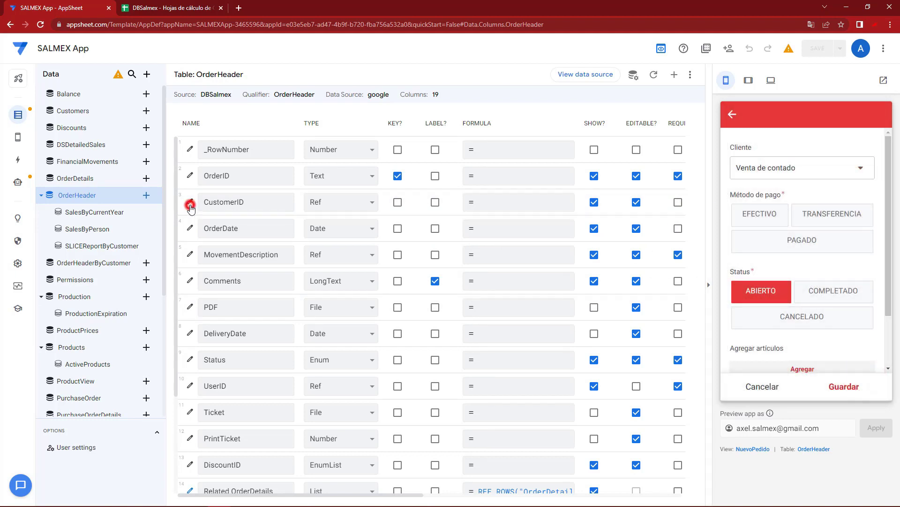
pyautogui.click(190, 205)
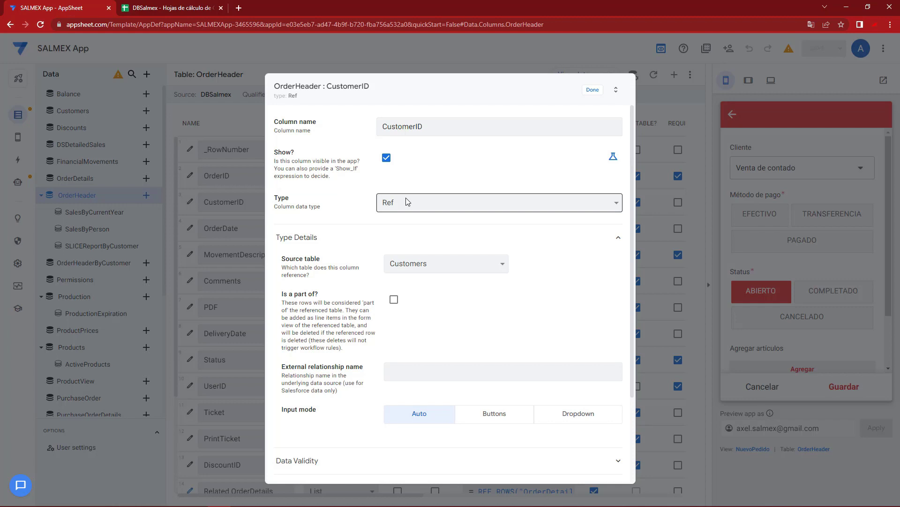
pyautogui.moveTo(445, 263)
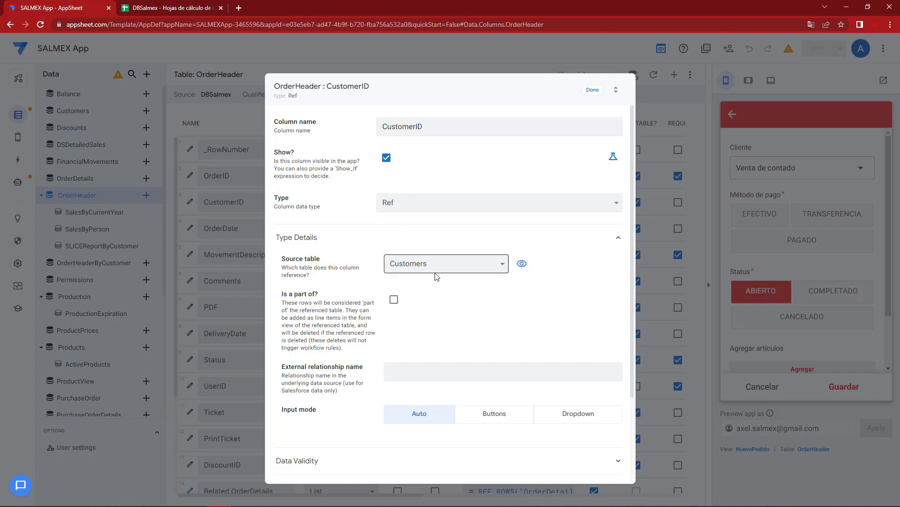
# Expand Data Validity on the CustomerID column and open the Valid If expression editor
pyautogui.scroll(-1, 435, 276)
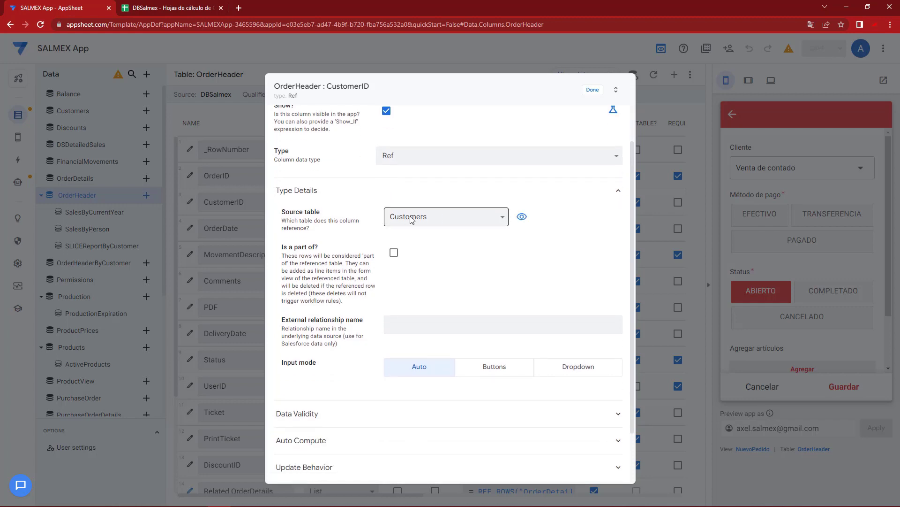
pyautogui.scroll(-1, 311, 377)
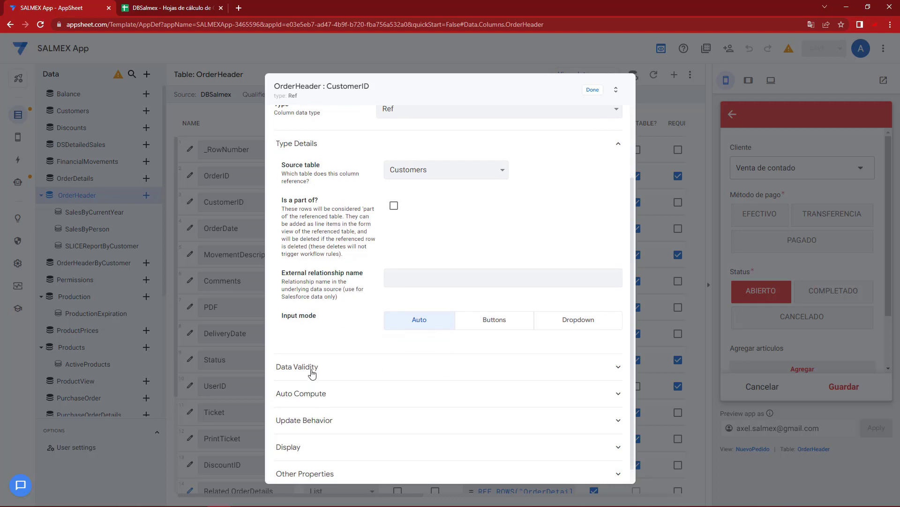
pyautogui.click(313, 373)
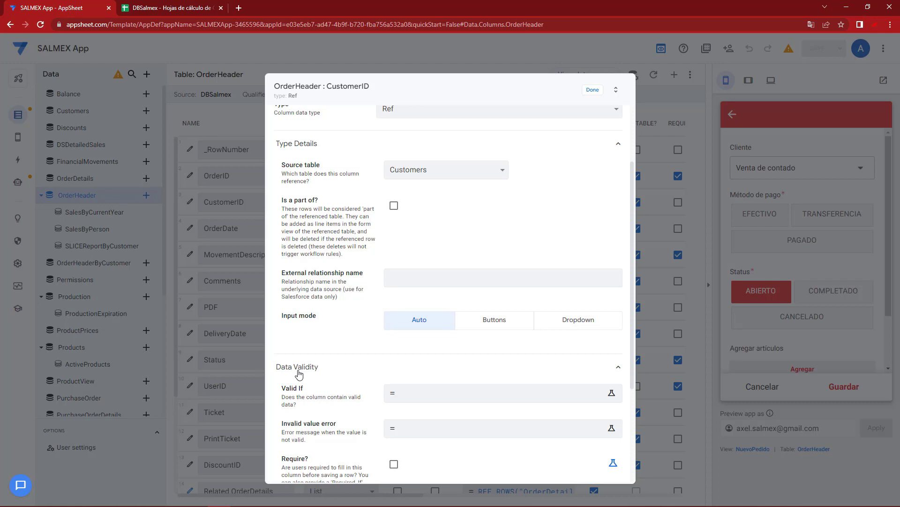
pyautogui.click(399, 393)
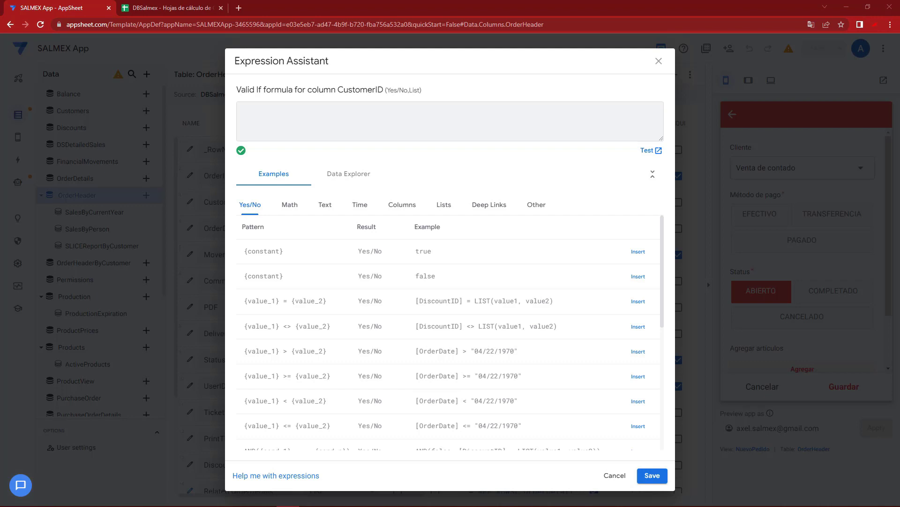
# Paste ORDERBY(Customers[CustomerID], [CustomerID].[CustomerCount], TRUE) and highlight each of its arguments
pyautogui.click(296, 102)
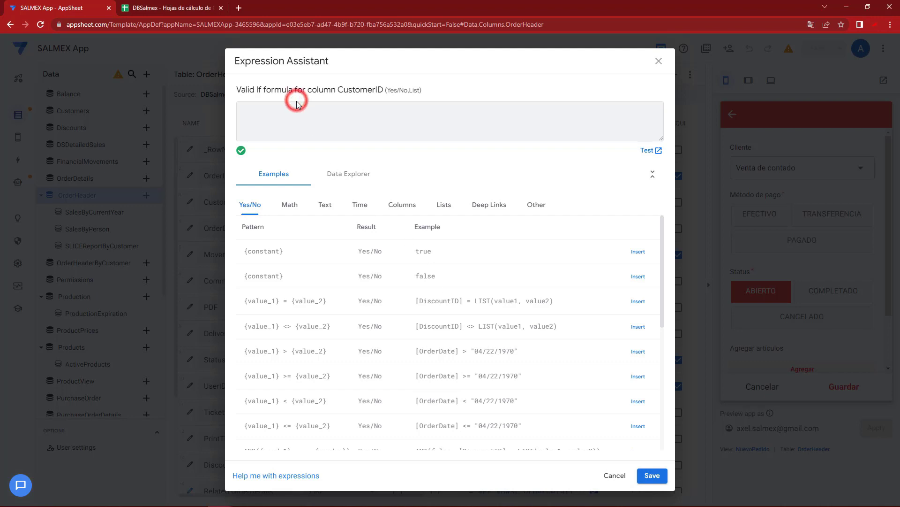
pyautogui.click(295, 116)
pyautogui.write('ORDERBY(Customers[CustomerID], [CustomerID].[CustomerCount], TRUE)')
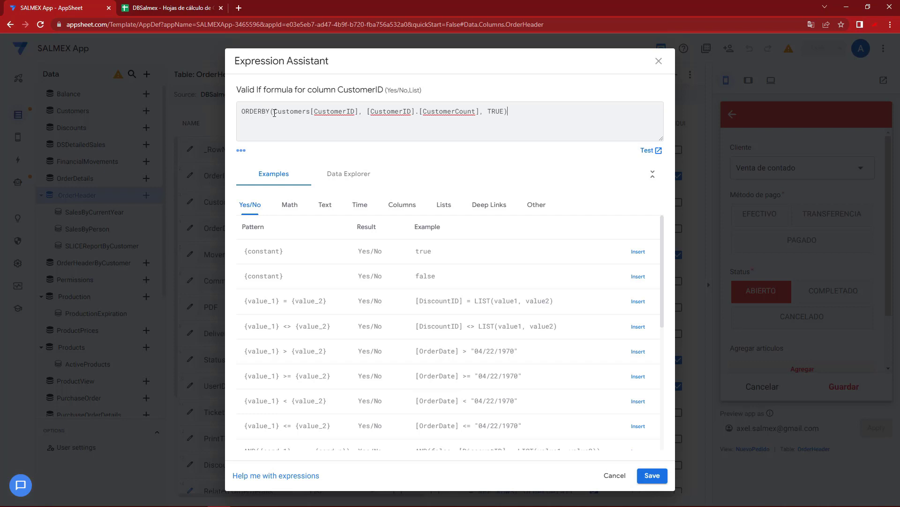
pyautogui.moveTo(274, 113); pyautogui.dragTo(238, 111)
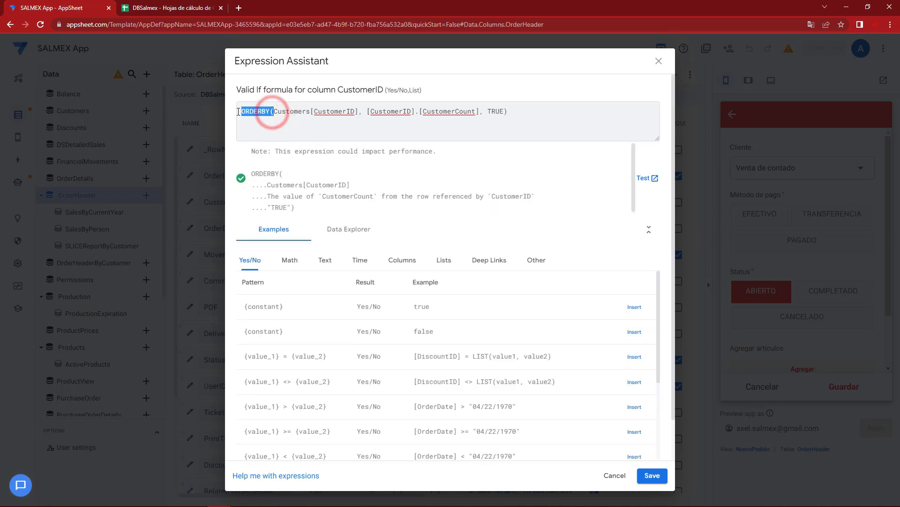
pyautogui.doubleClick(286, 112)
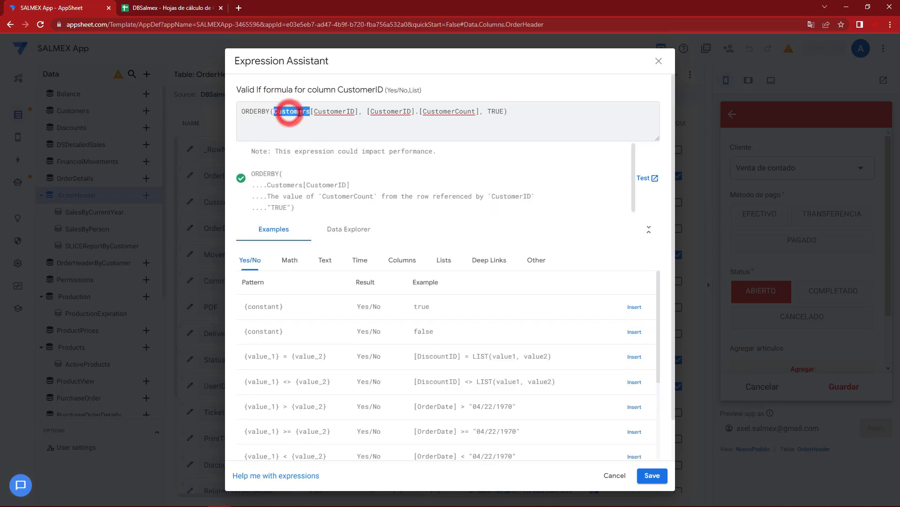
pyautogui.doubleClick(317, 111)
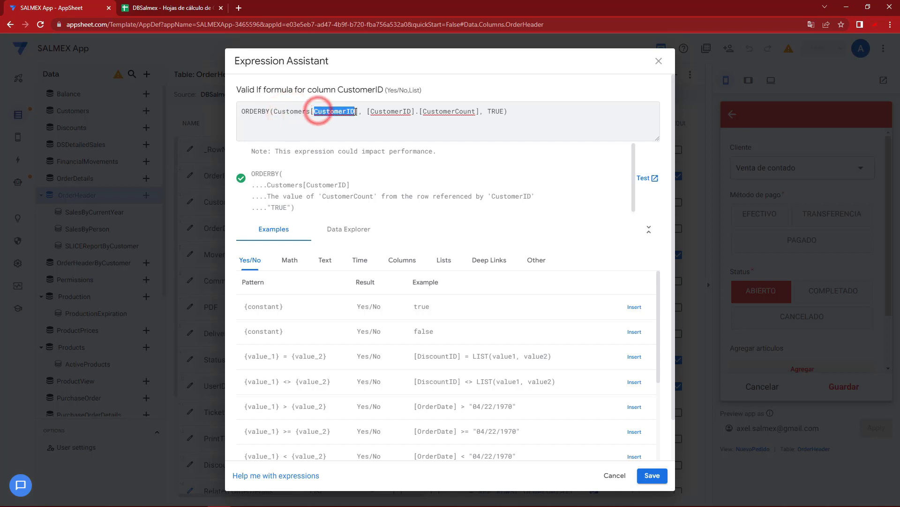
pyautogui.doubleClick(361, 112)
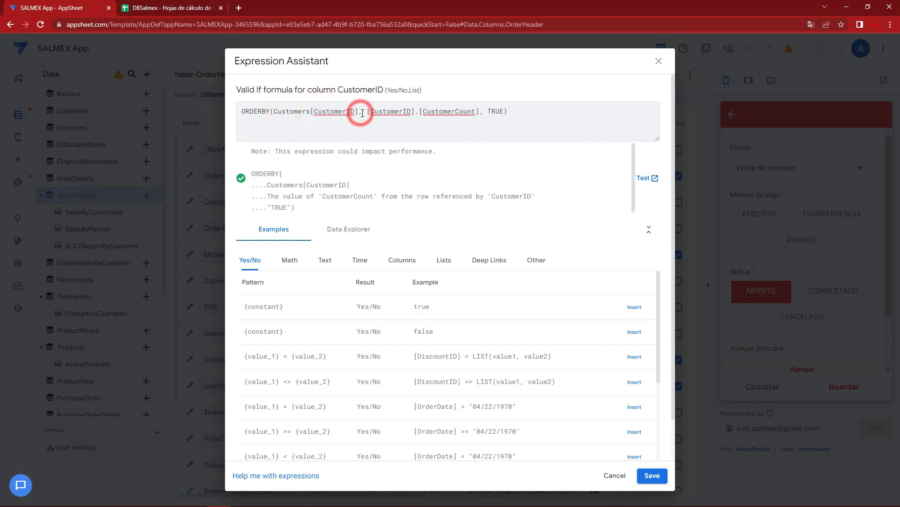
pyautogui.moveTo(371, 113); pyautogui.dragTo(474, 112)
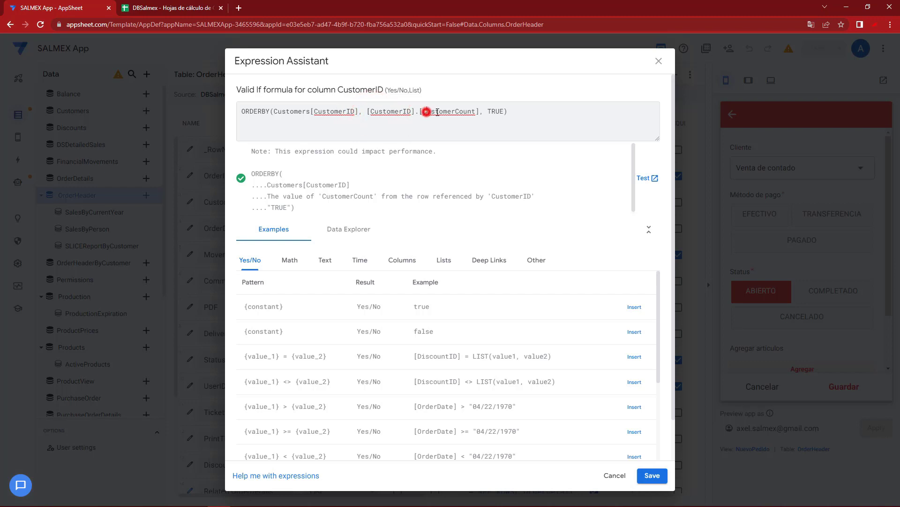
pyautogui.moveTo(368, 112); pyautogui.dragTo(477, 113)
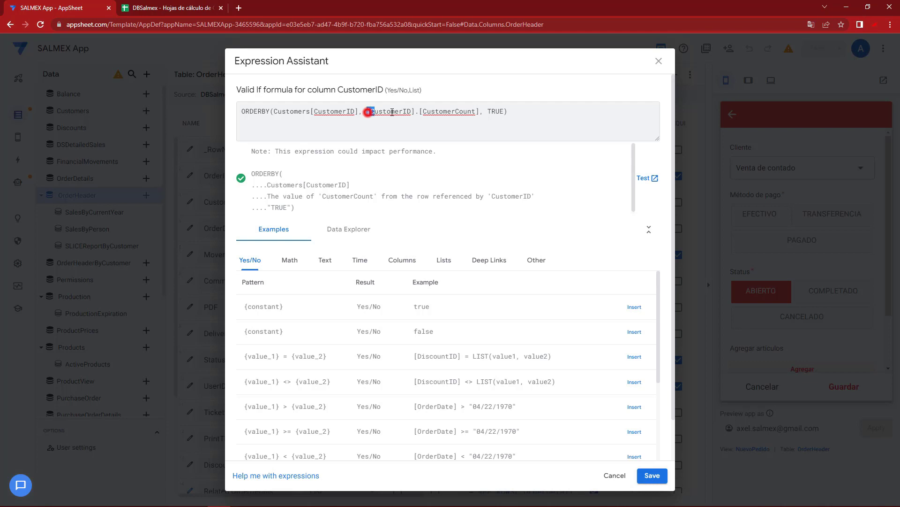
pyautogui.doubleClick(476, 112)
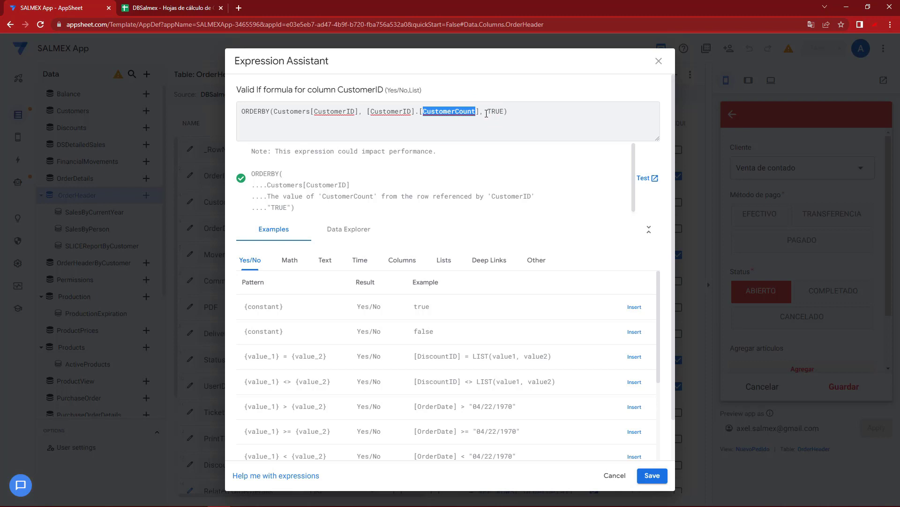
# Walk through ORDERBY, Customers, CustomerCount and TRUE again, then save the Valid If formula
pyautogui.click(391, 112)
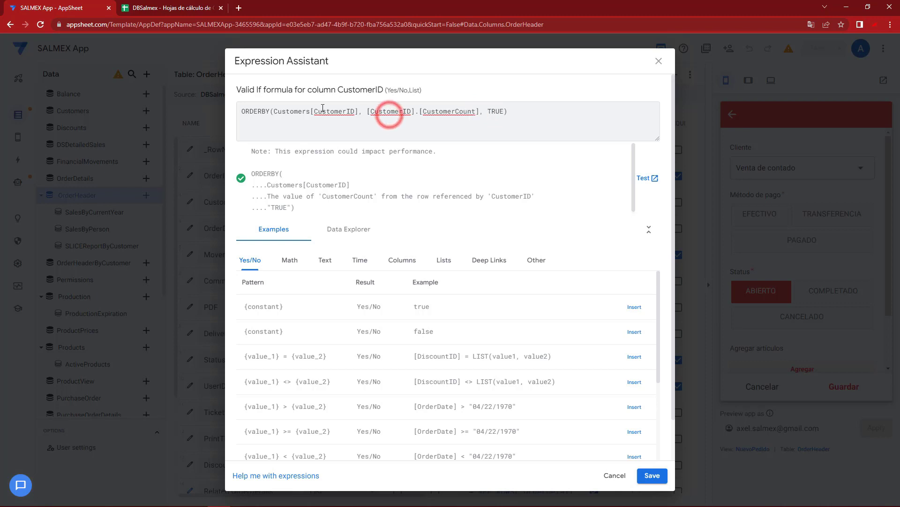
pyautogui.doubleClick(248, 111)
pyautogui.moveTo(282, 112); pyautogui.dragTo(310, 112)
pyautogui.doubleClick(296, 111)
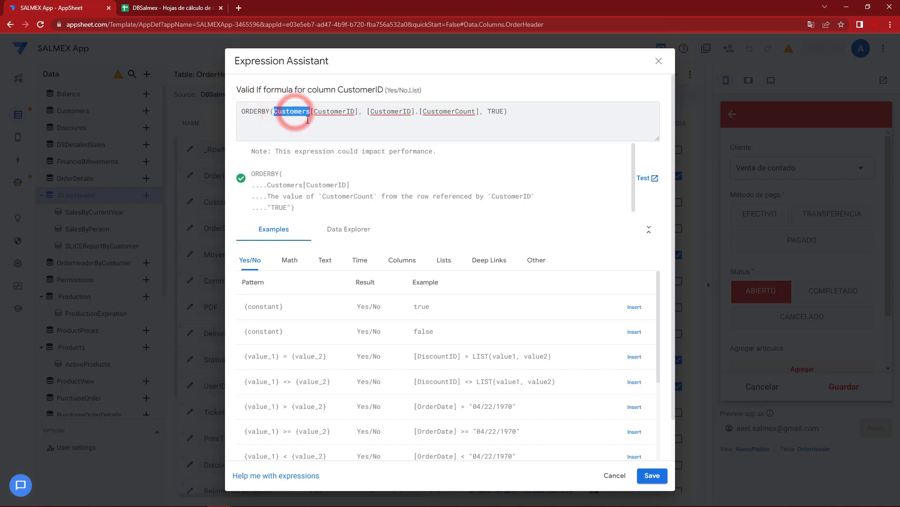
pyautogui.click(317, 112)
pyautogui.doubleClick(318, 113)
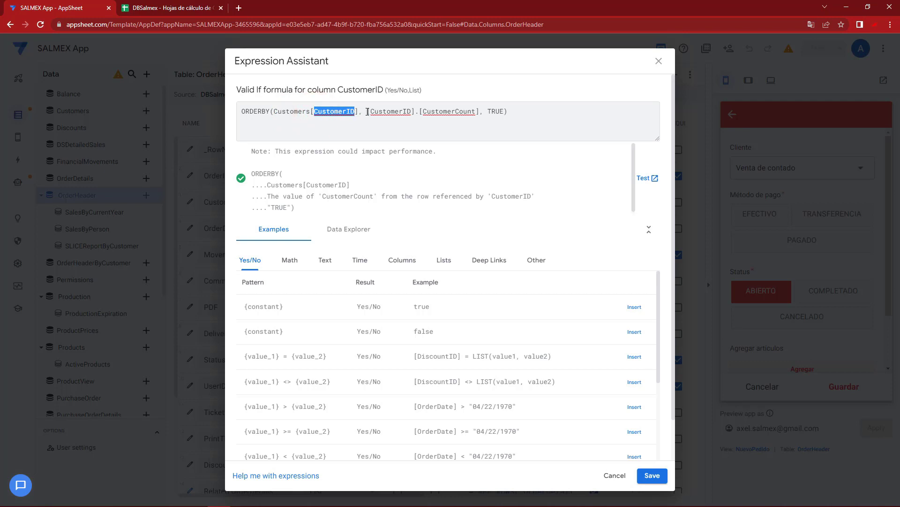
pyautogui.moveTo(368, 112)
pyautogui.mouseDown()
pyautogui.moveTo(474, 112)
pyautogui.moveTo(421, 113)
pyautogui.mouseUp()
pyautogui.doubleClick(460, 113)
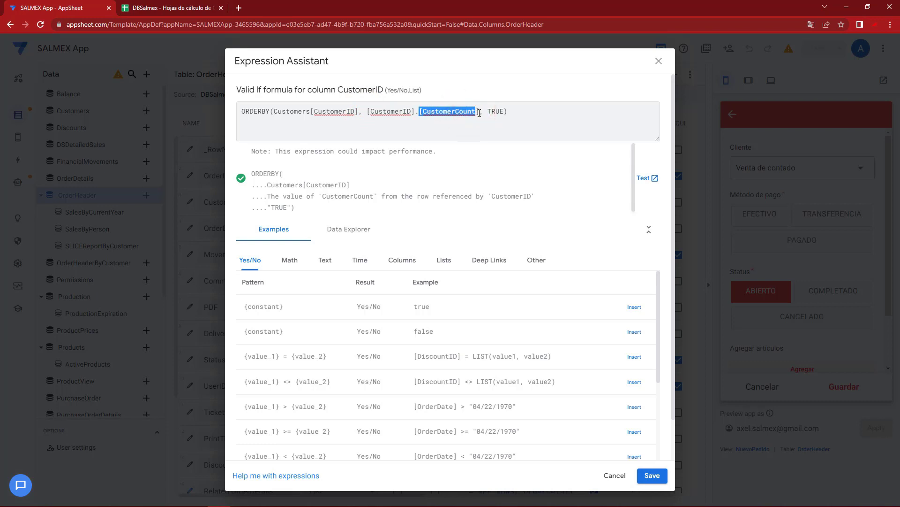
pyautogui.doubleClick(493, 111)
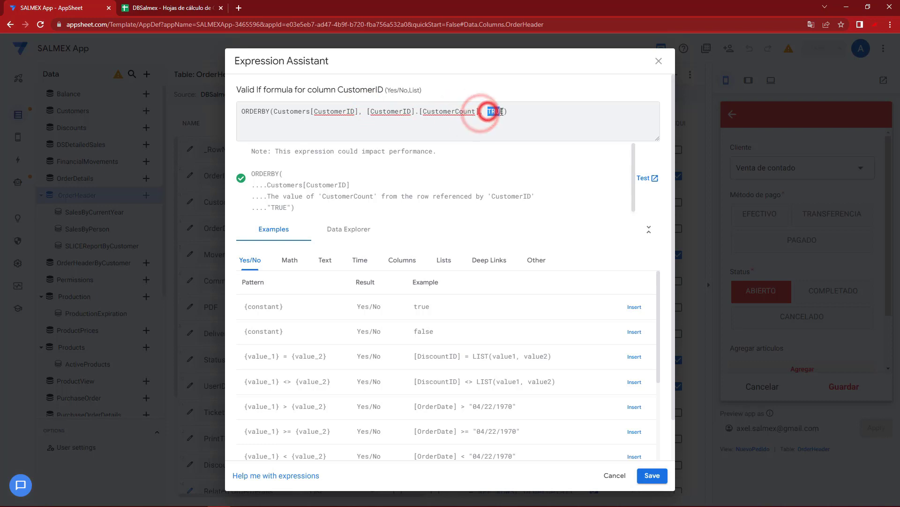
pyautogui.click(653, 475)
# Finish the CustomerID column, save the app, test the order's client dropdown, then return to Clientes
pyautogui.click(595, 91)
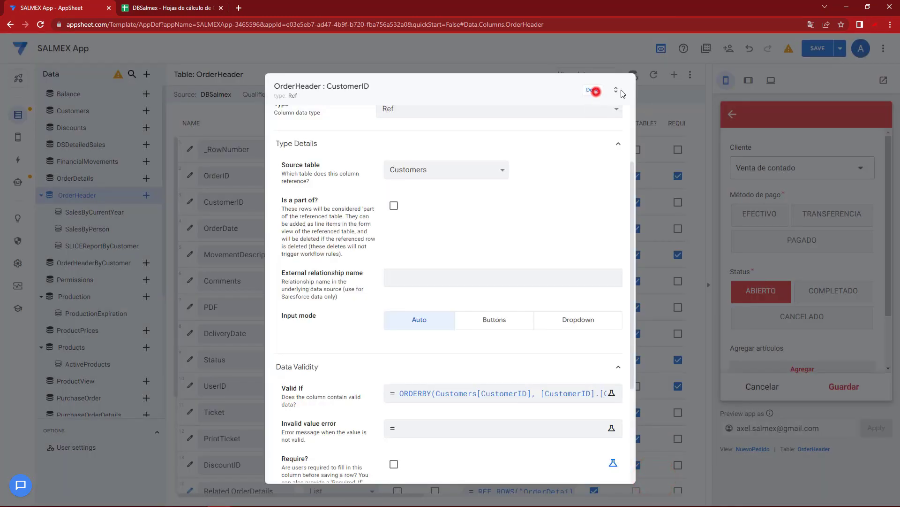
pyautogui.click(813, 55)
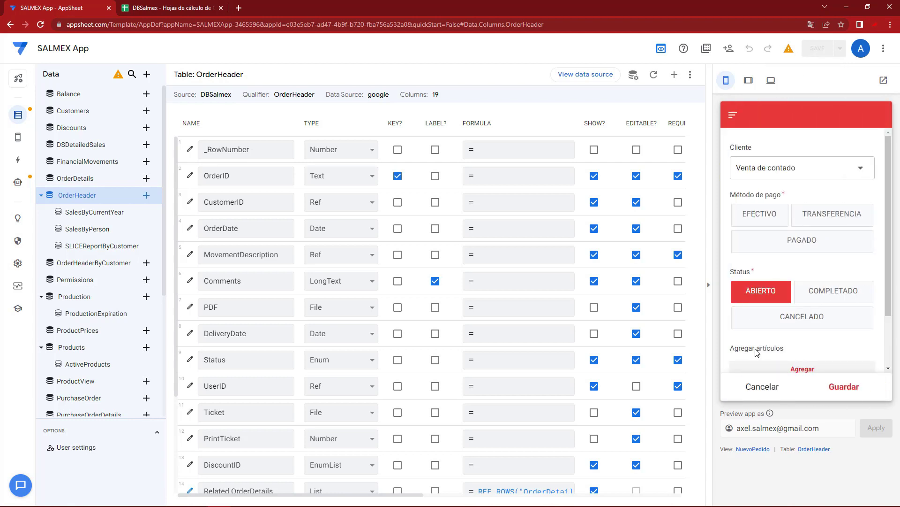
pyautogui.click(788, 179)
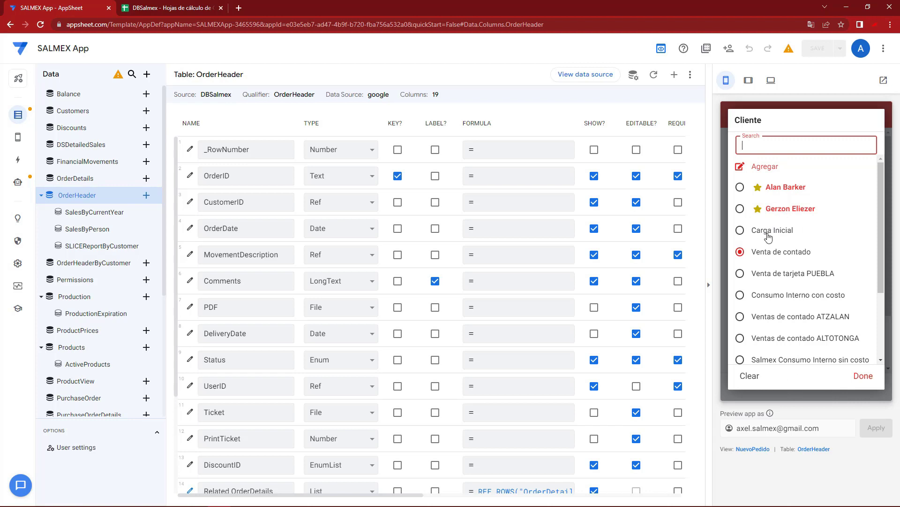
pyautogui.click(864, 376)
pyautogui.click(864, 378)
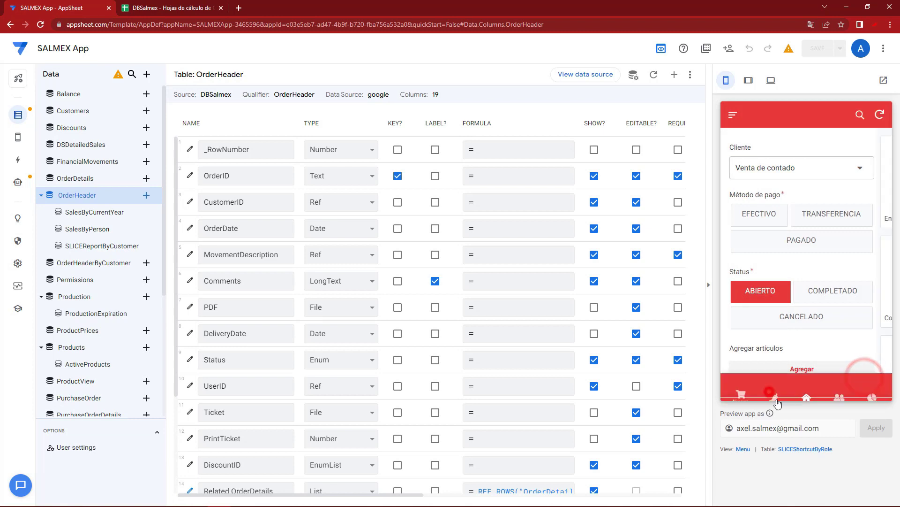
pyautogui.click(839, 387)
# Add CustomerCount to the Customers view's column order
pyautogui.click(806, 449)
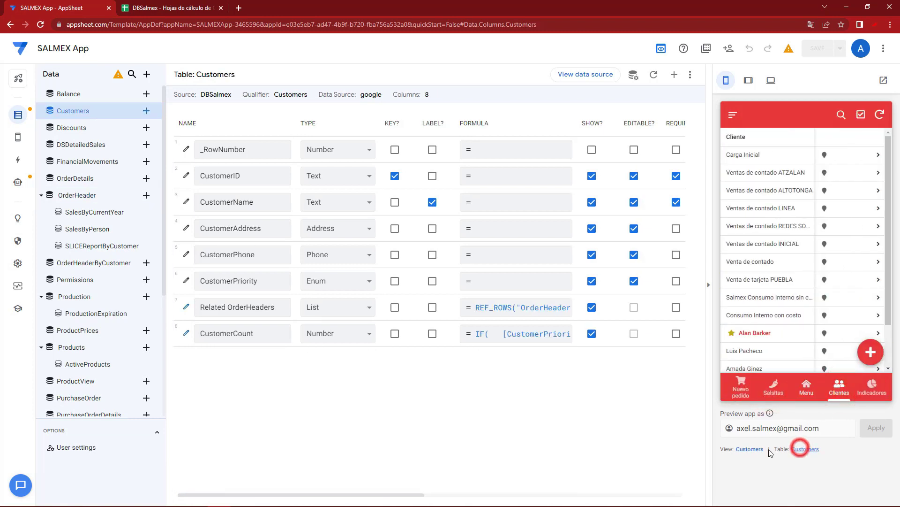
pyautogui.click(750, 448)
pyautogui.scroll(-1, 402, 395)
pyautogui.click(299, 334)
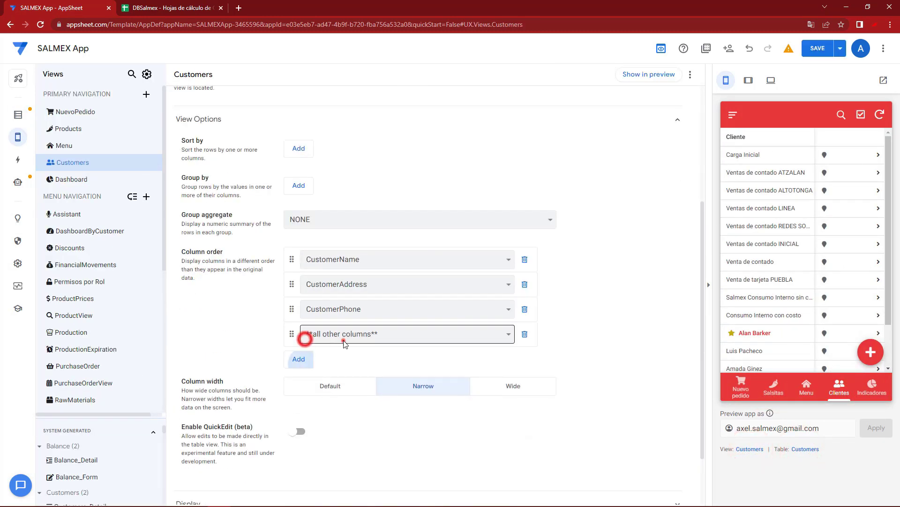
pyautogui.click(346, 334)
pyautogui.click(332, 396)
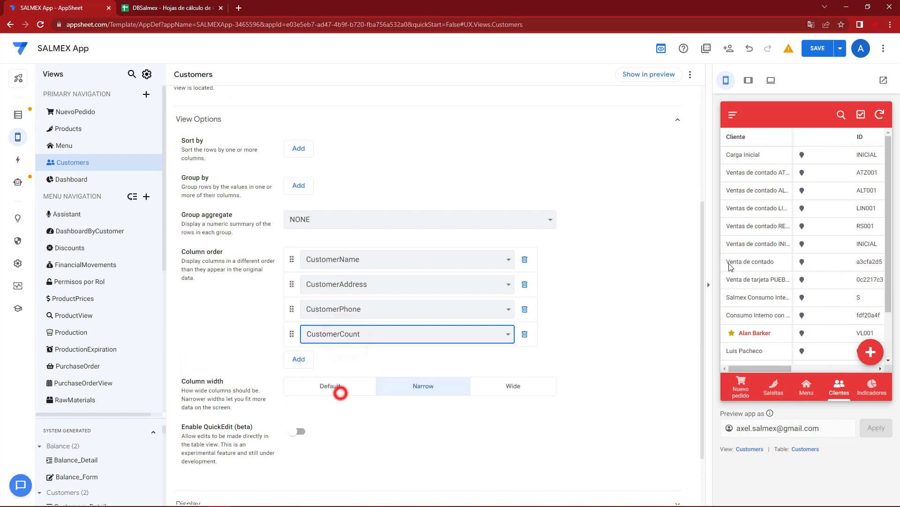
# Preview at tablet size and sort customers by CustomerCount descending
pyautogui.click(745, 80)
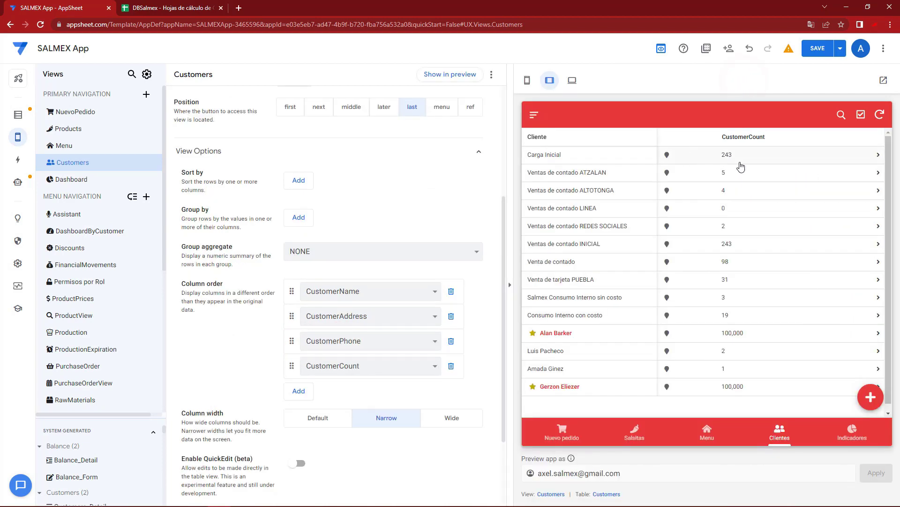
pyautogui.click(777, 139)
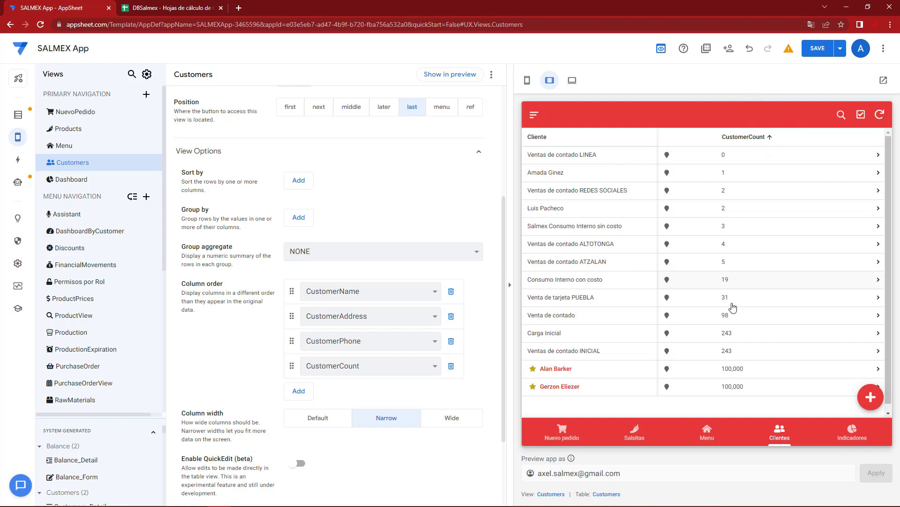
pyautogui.click(750, 138)
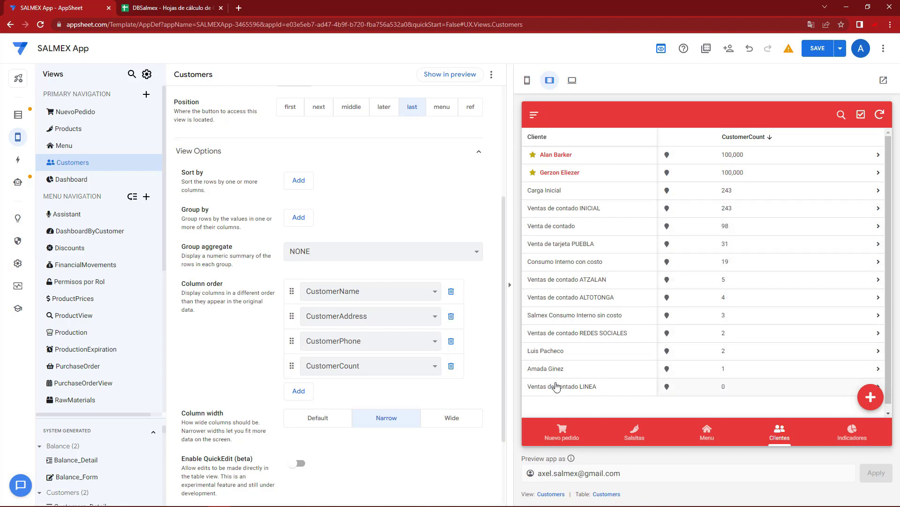
# Review the new order's client dropdown order, then discard the test order and return to Clientes
pyautogui.click(562, 435)
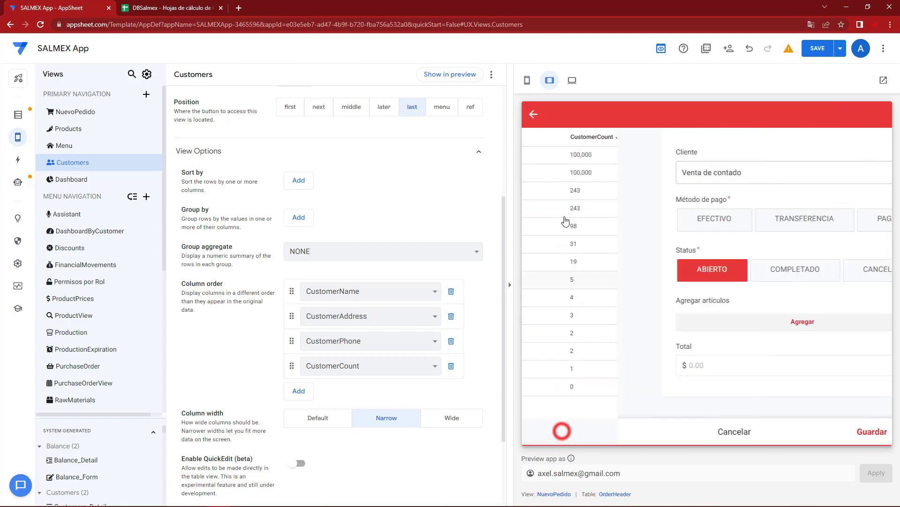
pyautogui.click(610, 175)
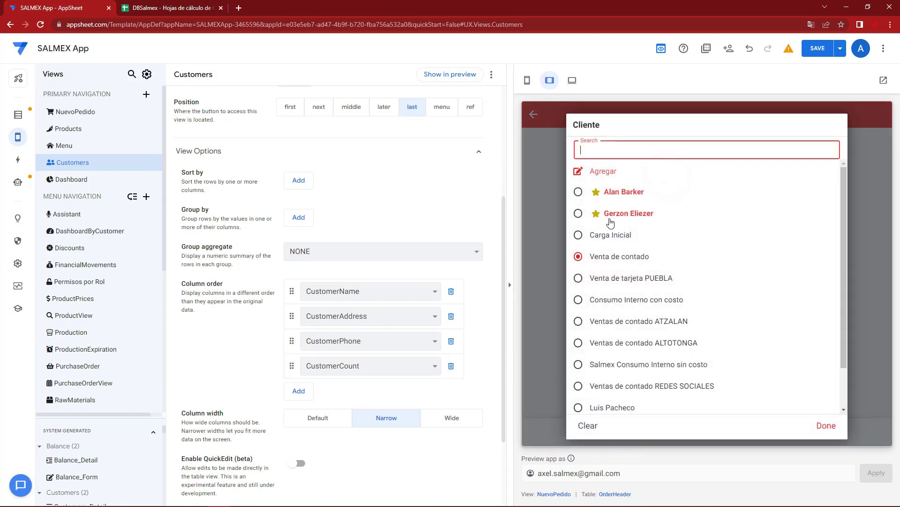
pyautogui.scroll(-1, 610, 262)
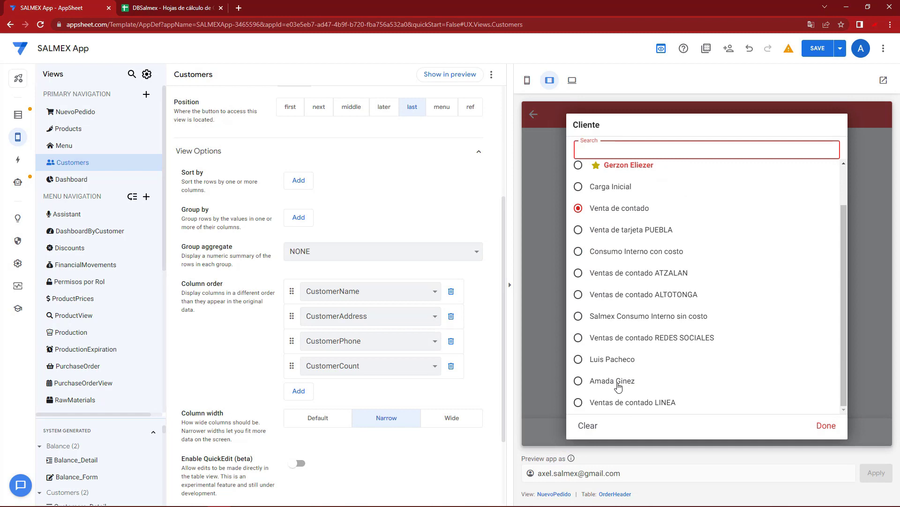
pyautogui.scroll(1, 652, 212)
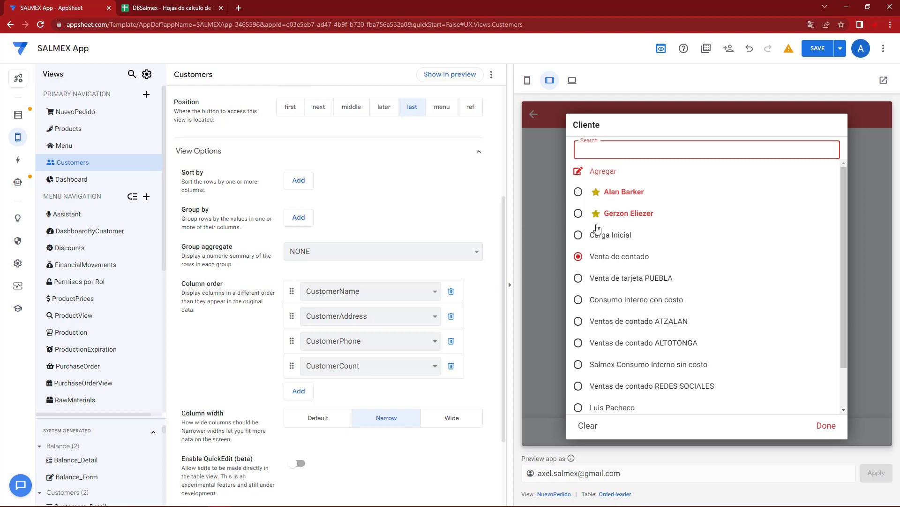
pyautogui.scroll(-1, 631, 314)
pyautogui.scroll(1, 629, 267)
pyautogui.click(827, 426)
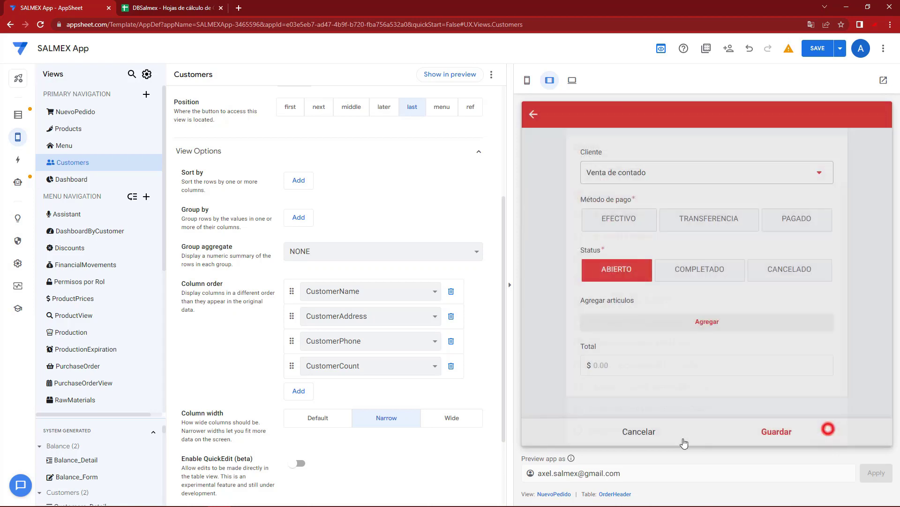
pyautogui.click(639, 429)
pyautogui.click(782, 440)
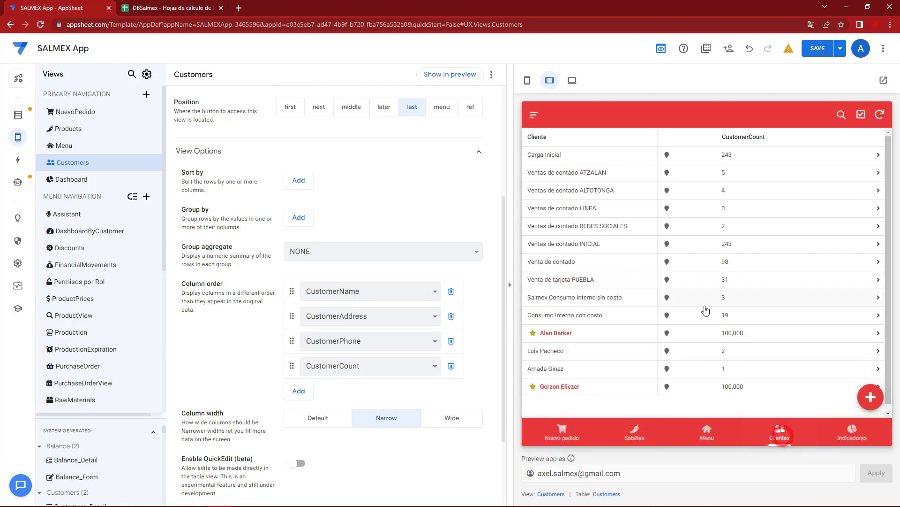
# Remove the ¿Favorito? mark from the first starred customer and save
pyautogui.click(594, 332)
pyautogui.click(671, 313)
pyautogui.click(774, 429)
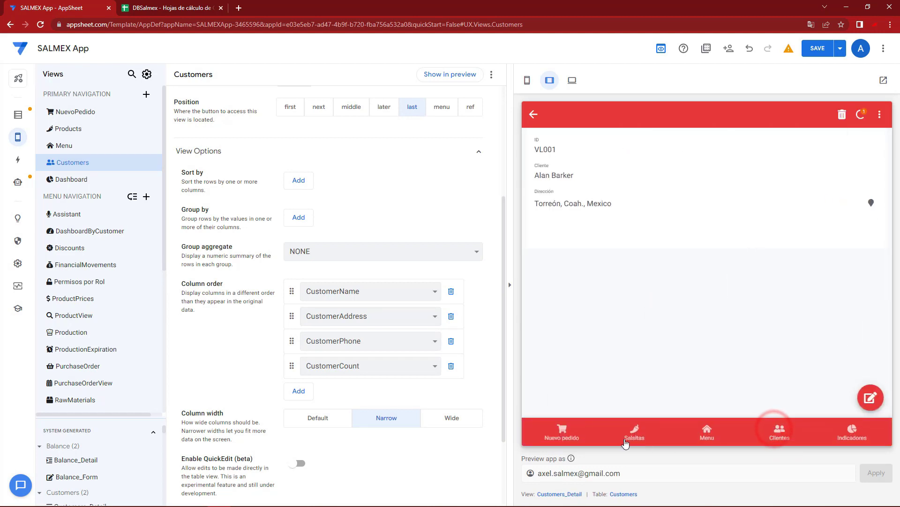
# Check the new order's client dropdown order, then cancel the order and return to customers
pyautogui.click(590, 434)
pyautogui.click(641, 174)
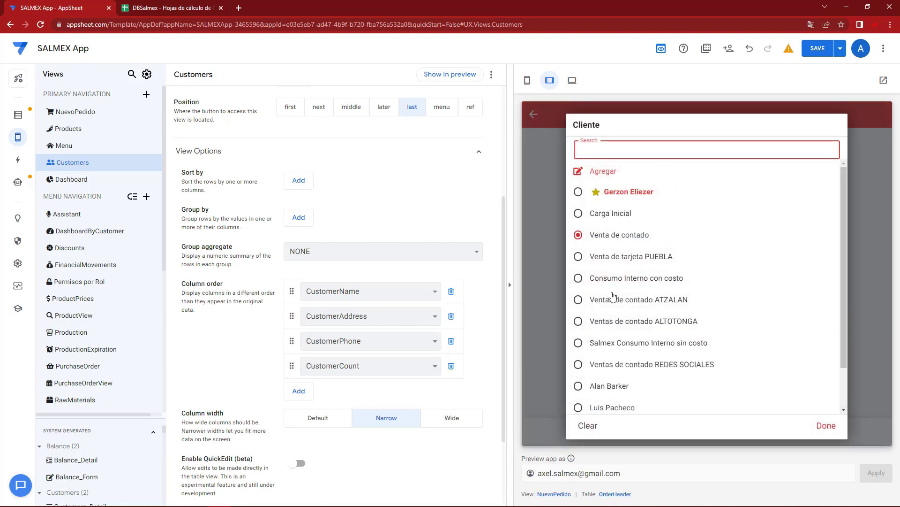
pyautogui.scroll(-1, 608, 364)
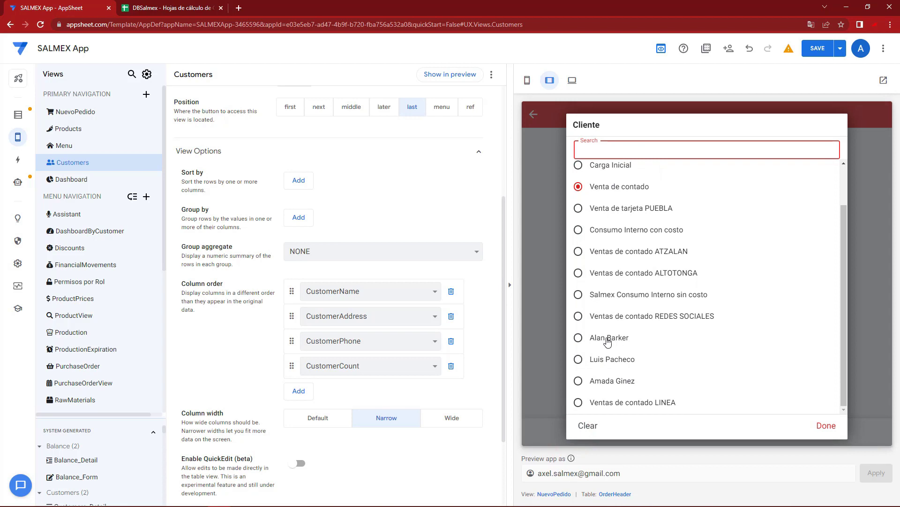
pyautogui.scroll(1, 624, 211)
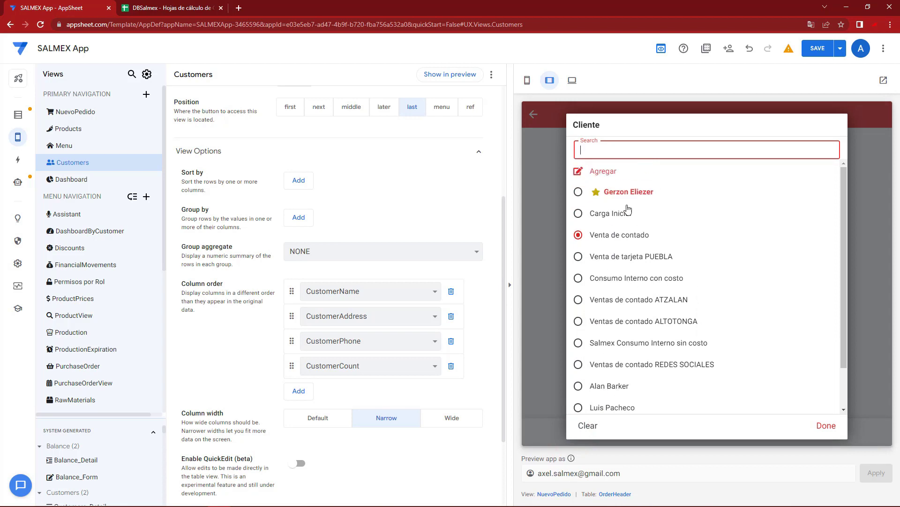
pyautogui.click(824, 423)
pyautogui.click(653, 432)
pyautogui.click(797, 432)
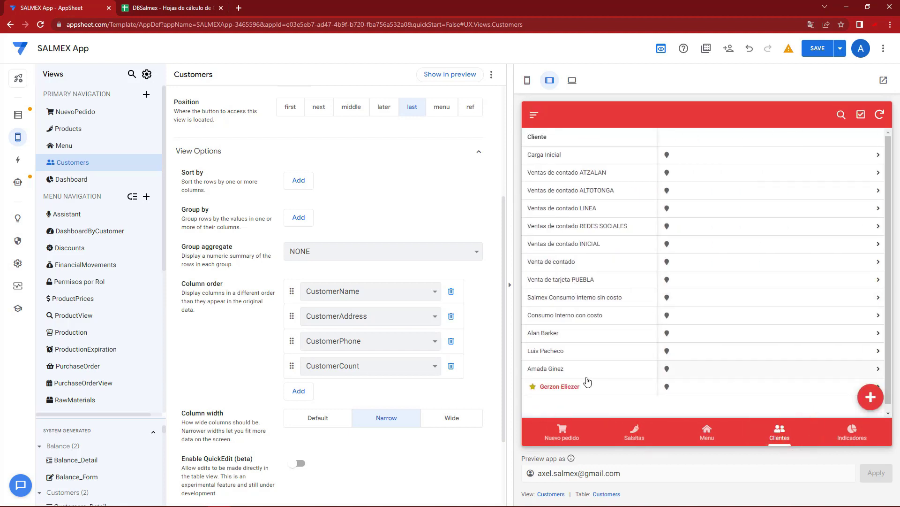
# Mark Venta de contado as a ¿Favorito? customer and save
pyautogui.click(570, 261)
pyautogui.click(871, 396)
pyautogui.click(691, 305)
pyautogui.click(780, 431)
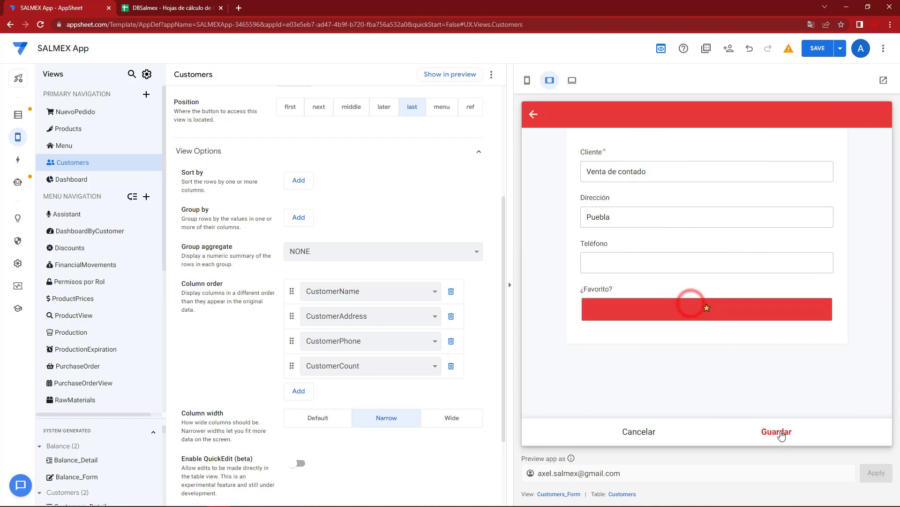
# Start a new order and confirm Venta de contado now heads the client dropdown
pyautogui.click(565, 434)
pyautogui.click(626, 174)
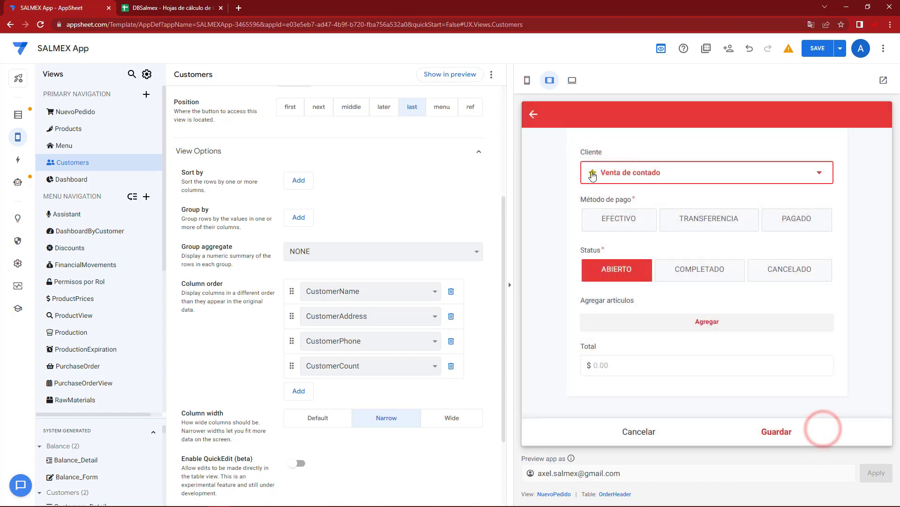
pyautogui.click(633, 169)
pyautogui.scroll(-1, 619, 282)
pyautogui.scroll(2, 625, 327)
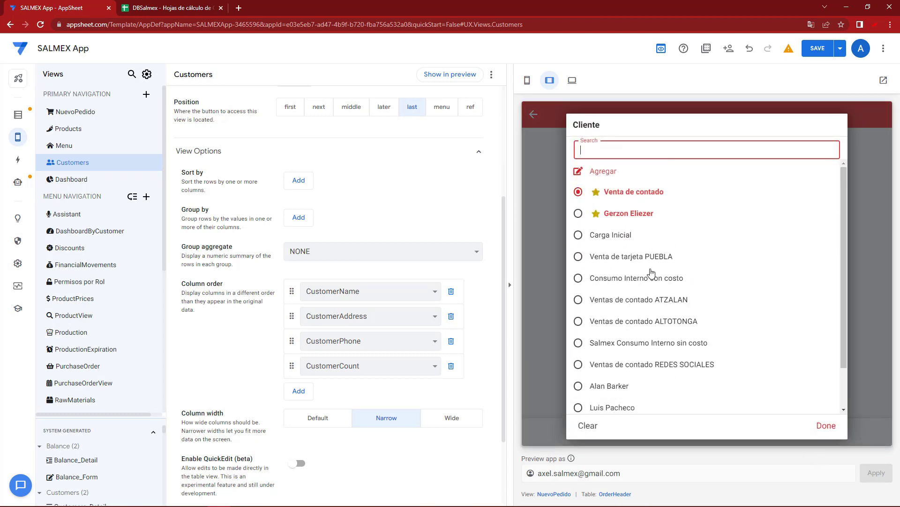
pyautogui.click(826, 425)
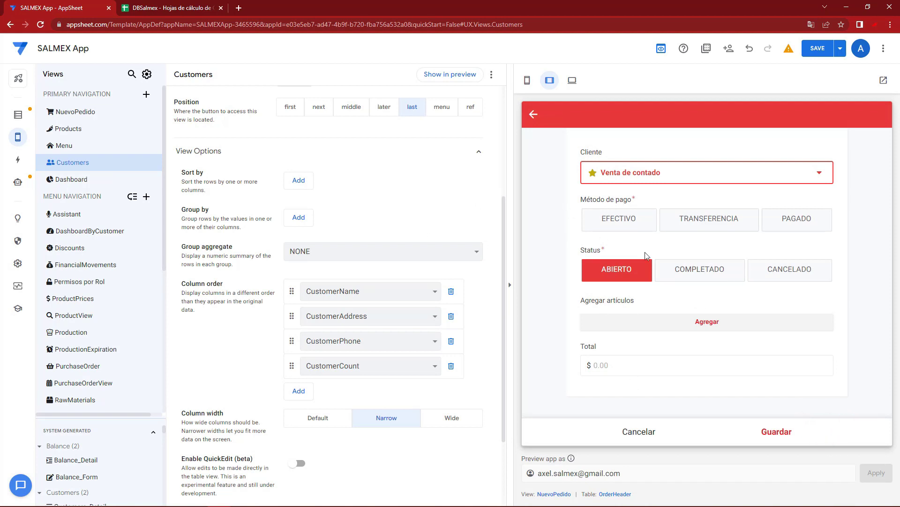
# Show the OrderHeader table's columns, then start and cancel a product line in the preview order
pyautogui.click(614, 494)
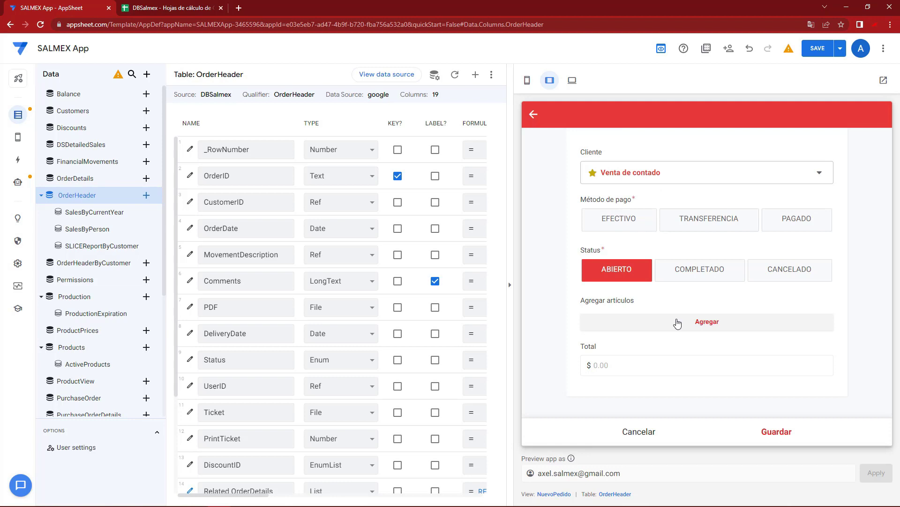
pyautogui.click(677, 321)
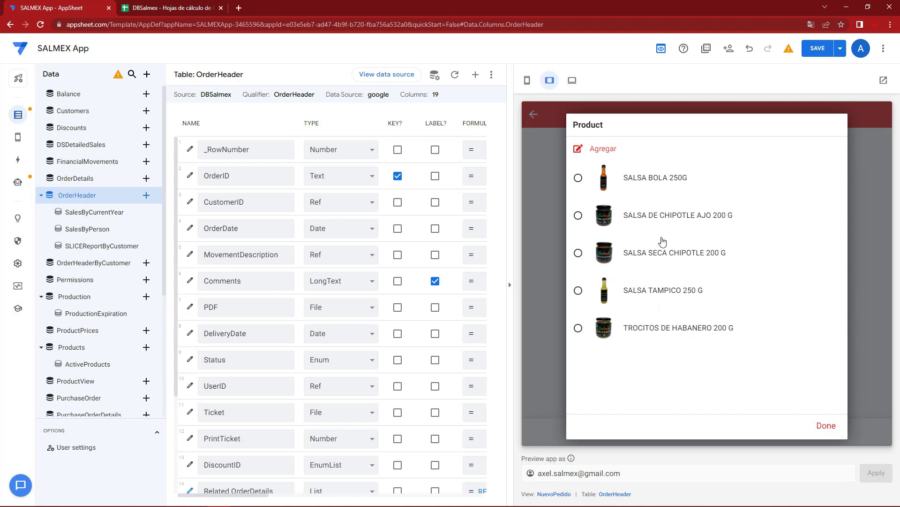
pyautogui.click(824, 427)
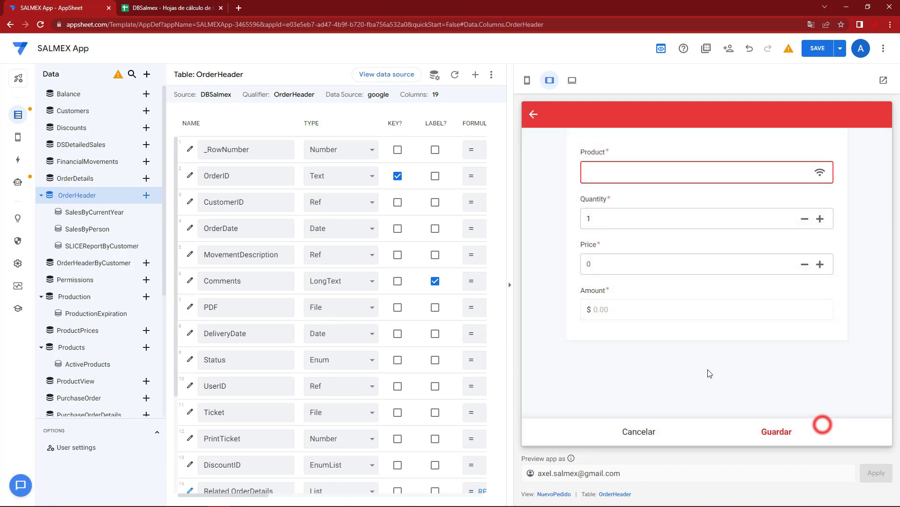
pyautogui.click(638, 428)
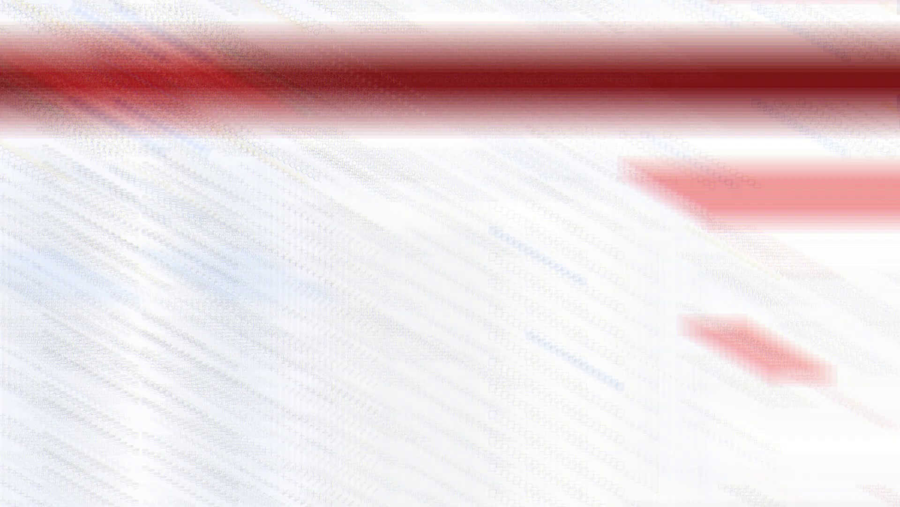